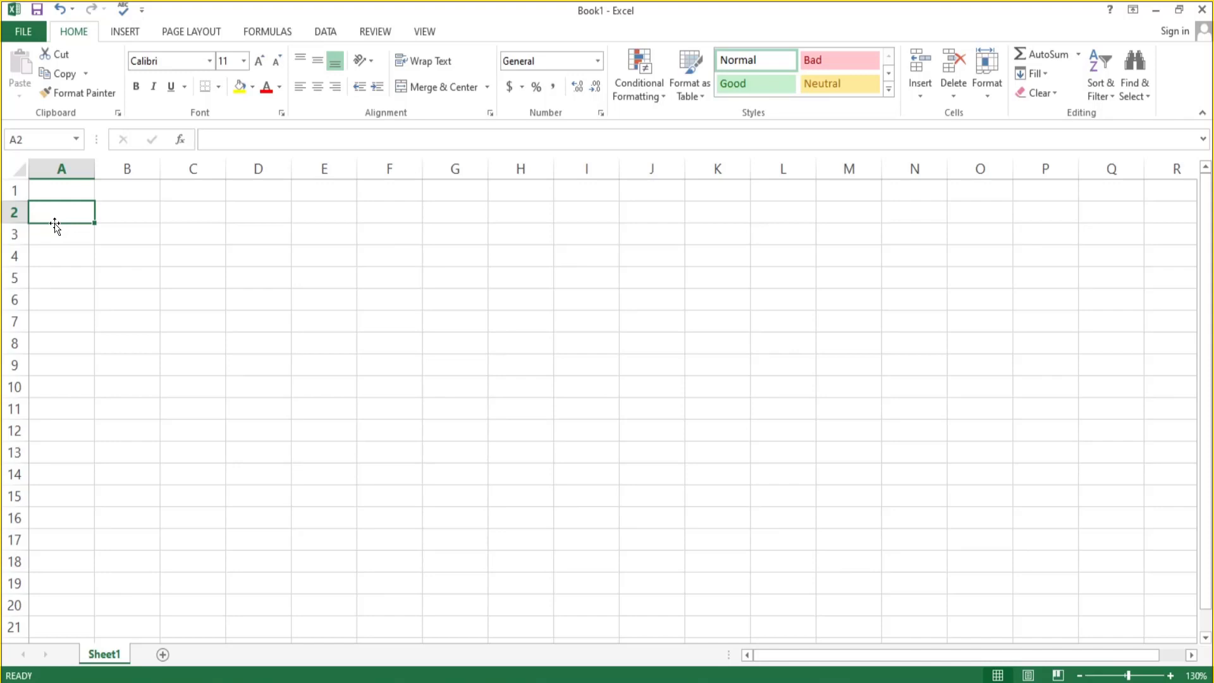
- Enter the column headers Sr.No, Name, ID and English in cells A2 to D2
type("Sr.No")
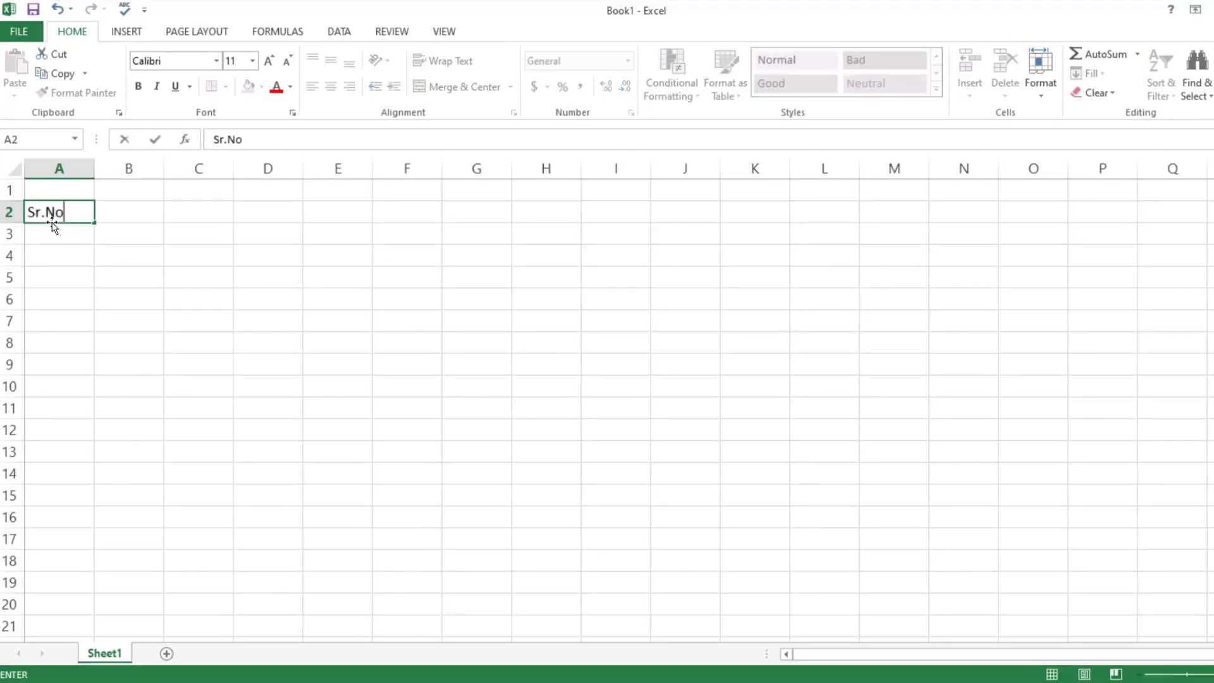
key("Tab")
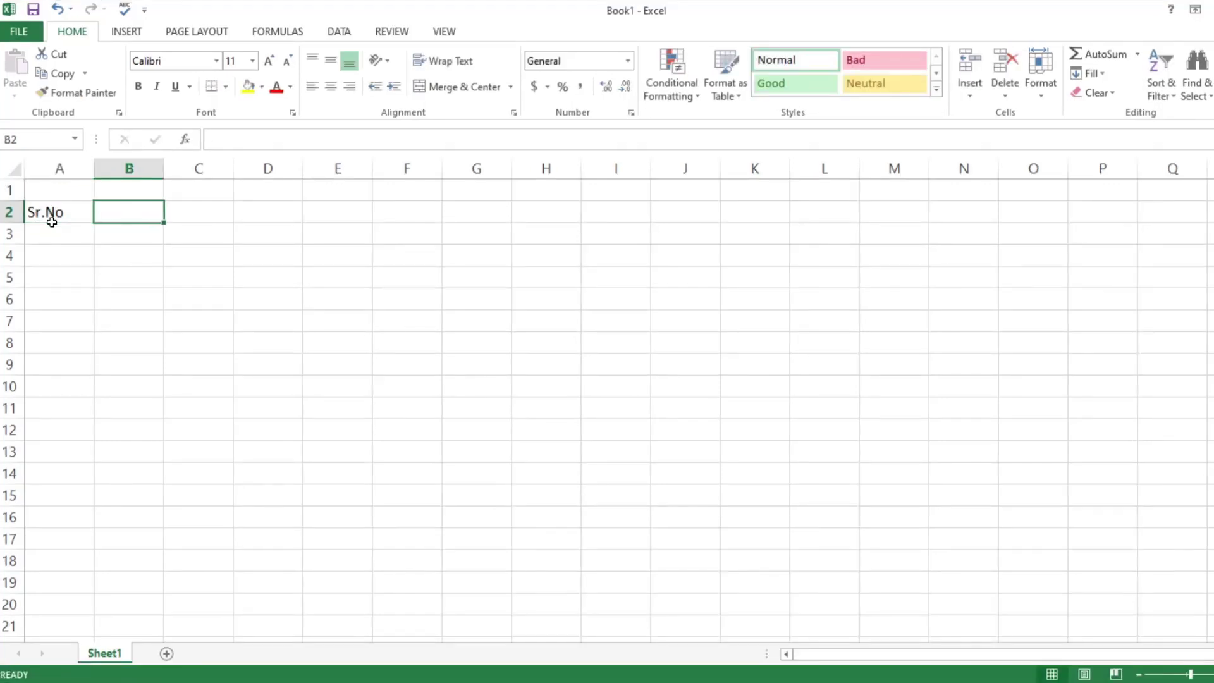
type("Name")
key("Tab")
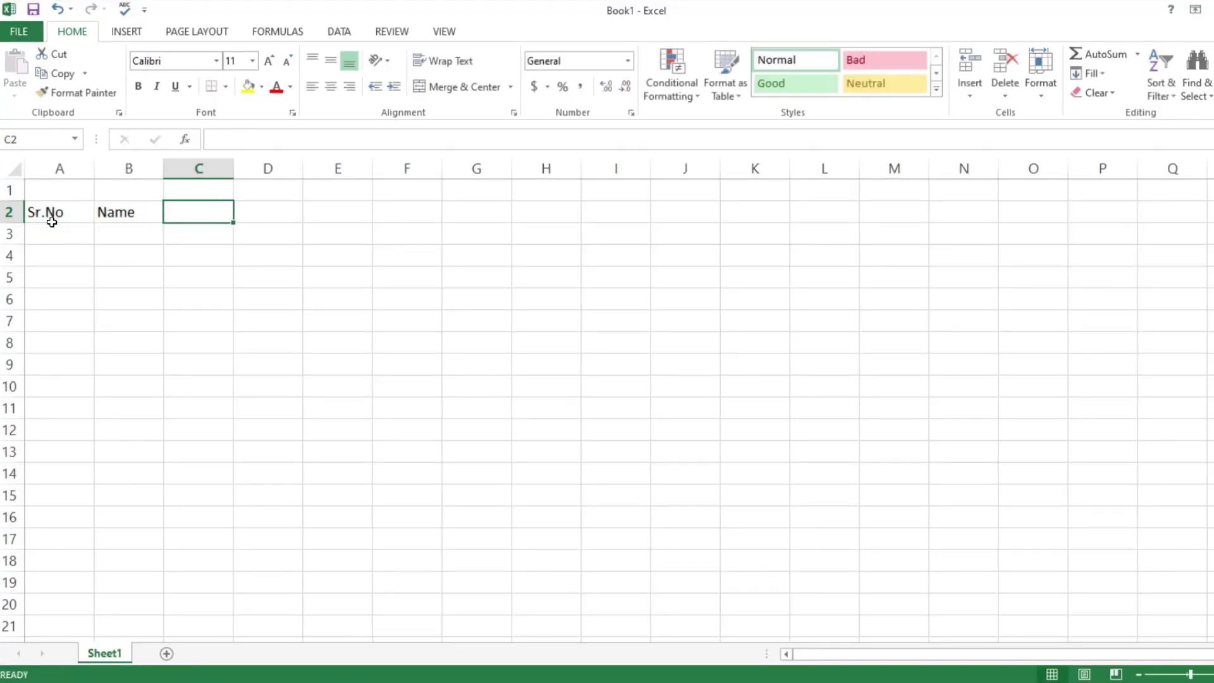
type("ID")
key("Tab")
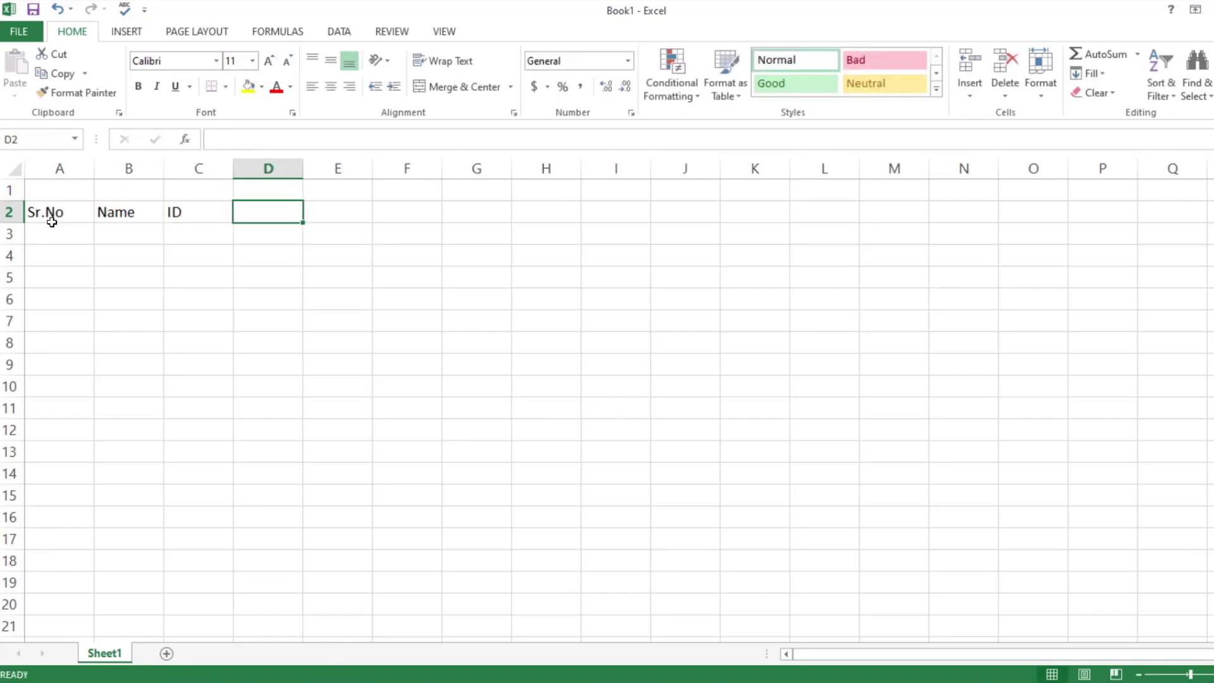
type("English")
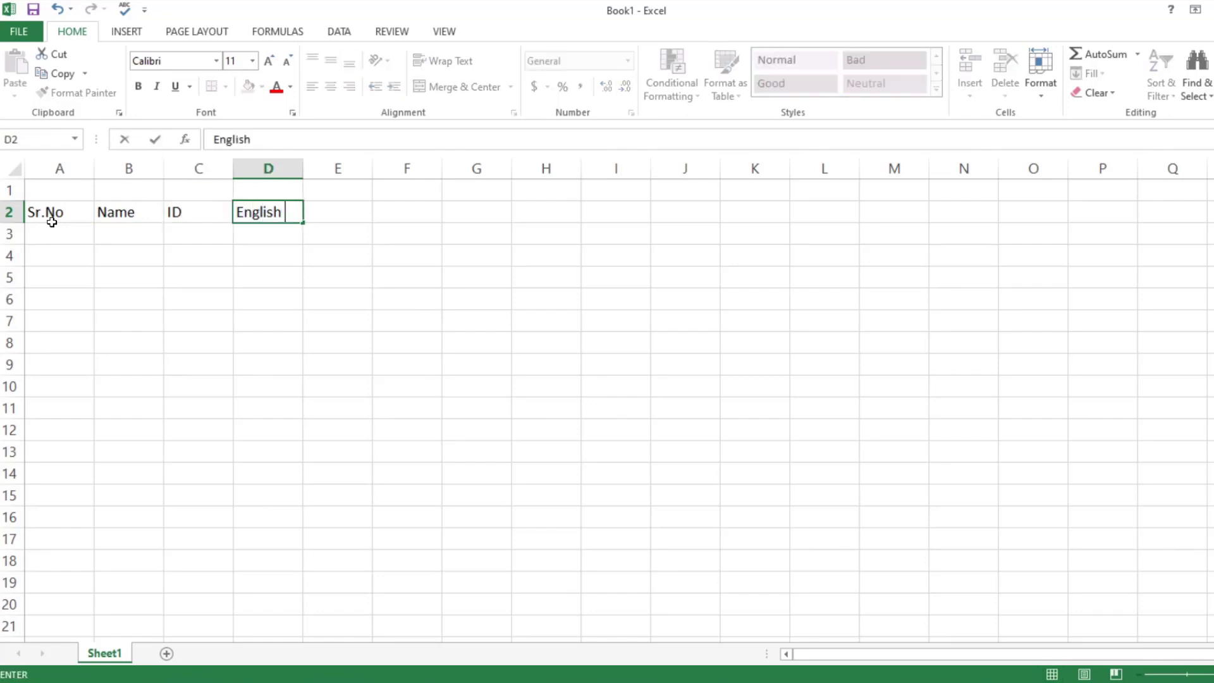
key("Tab")
- Enter the remaining subject headers Physics, Math and Chemistry in cells E2 to G2
type("Physics")
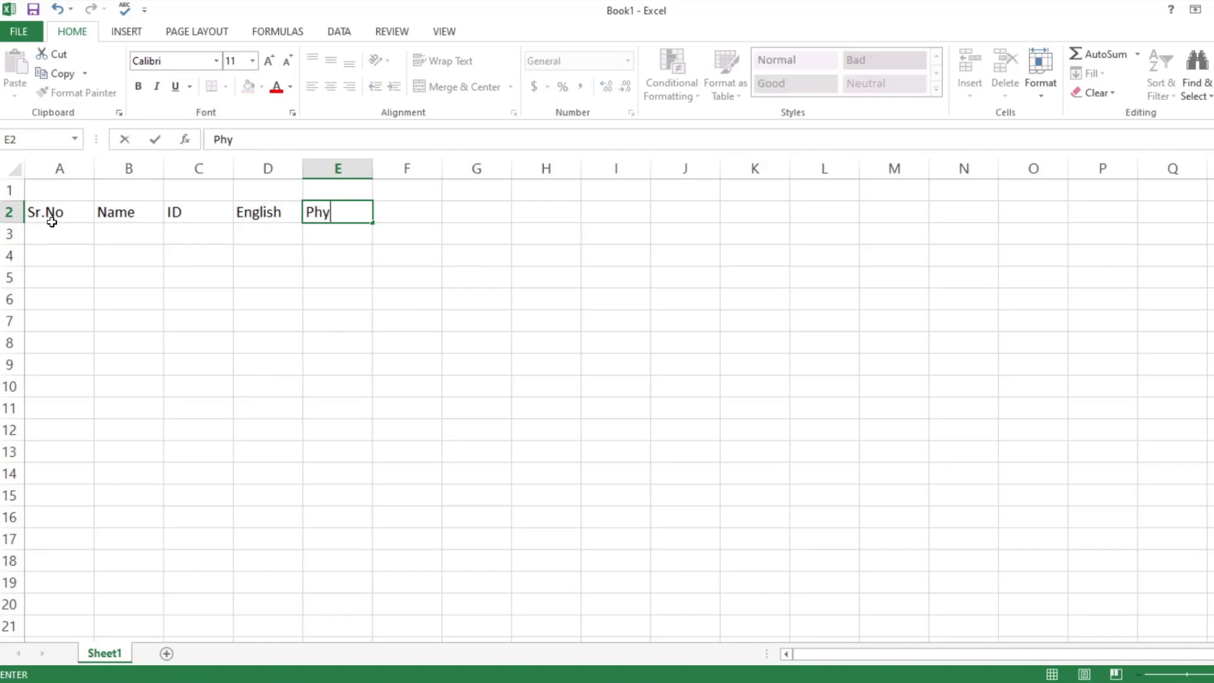
key("ctrl+Return")
key("Tab")
type("Math")
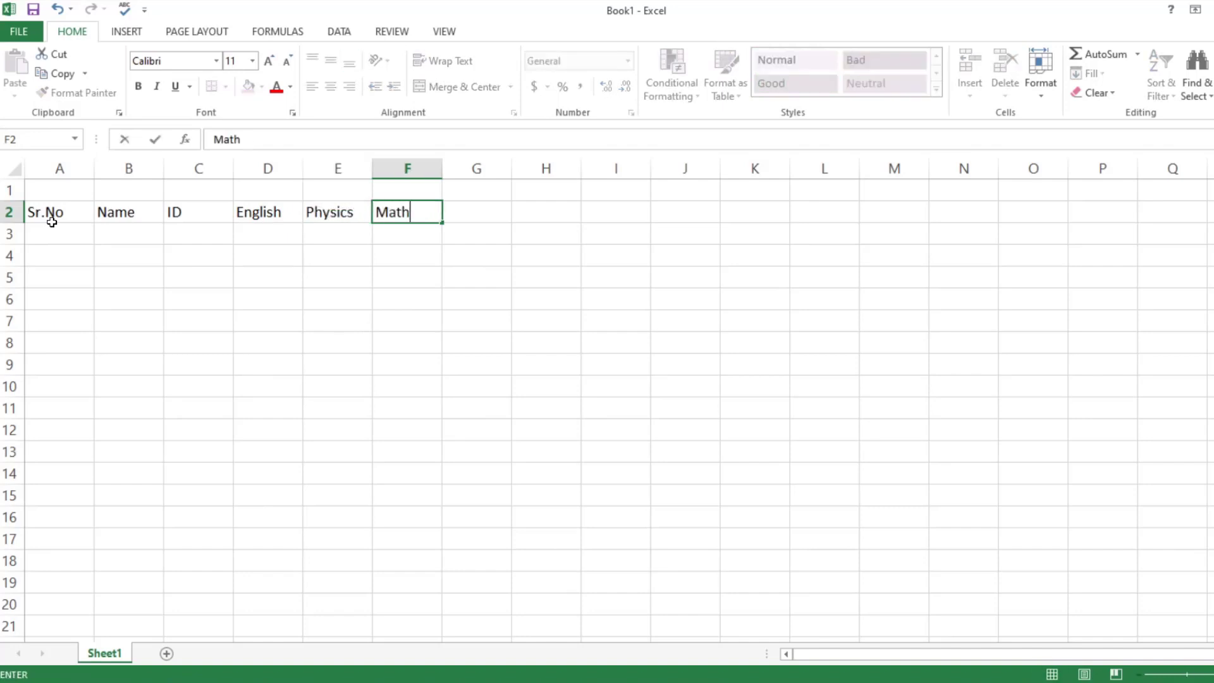
key("Tab")
type("Che")
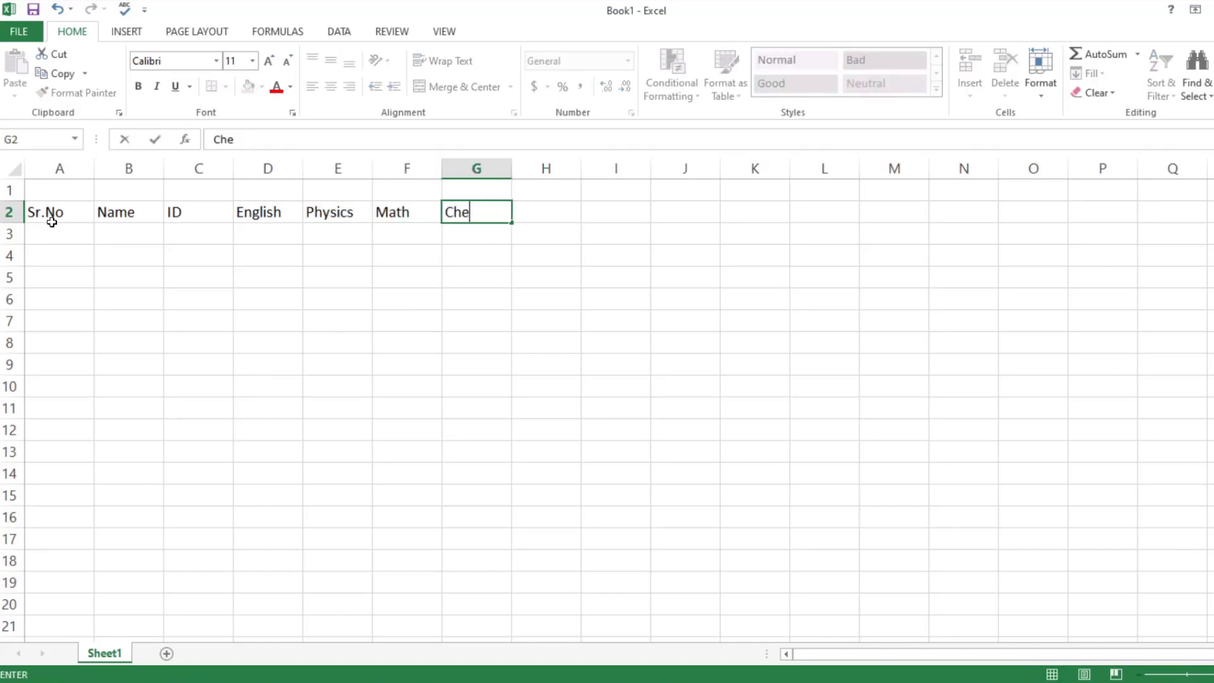
type("mistry")
- Widen all columns of the sheet uniformly so the Chemistry header has spare room
left_click(14, 168)
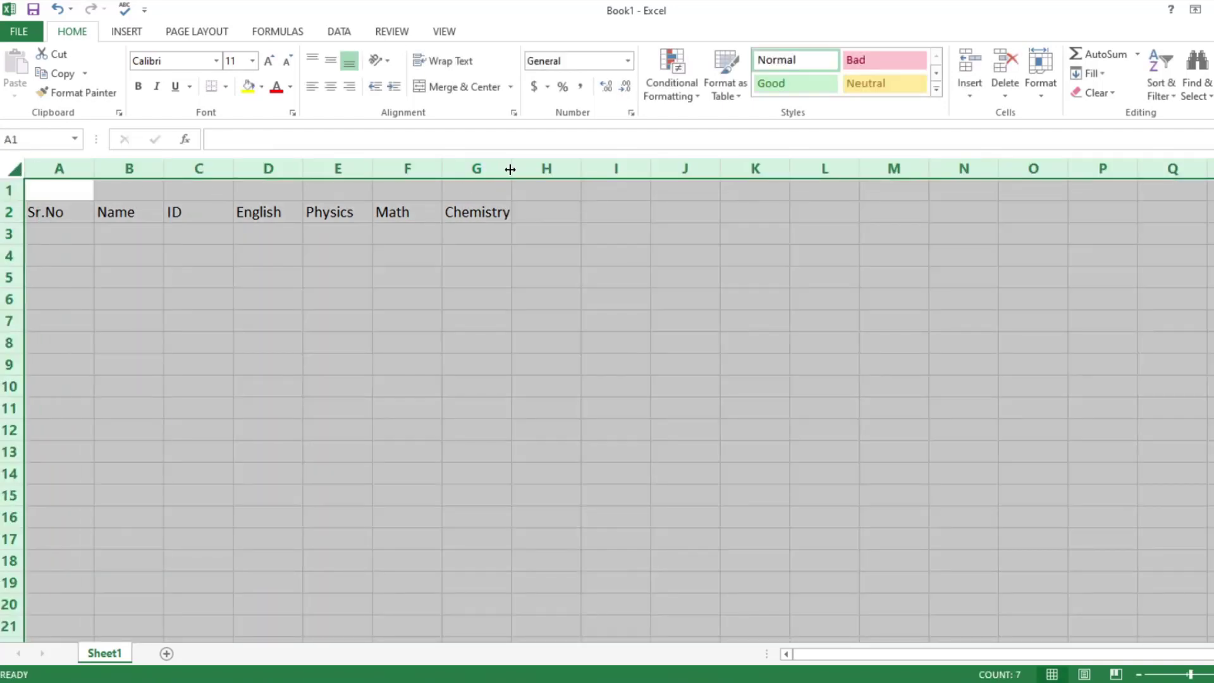
left_click_drag(510, 169, 543, 166)
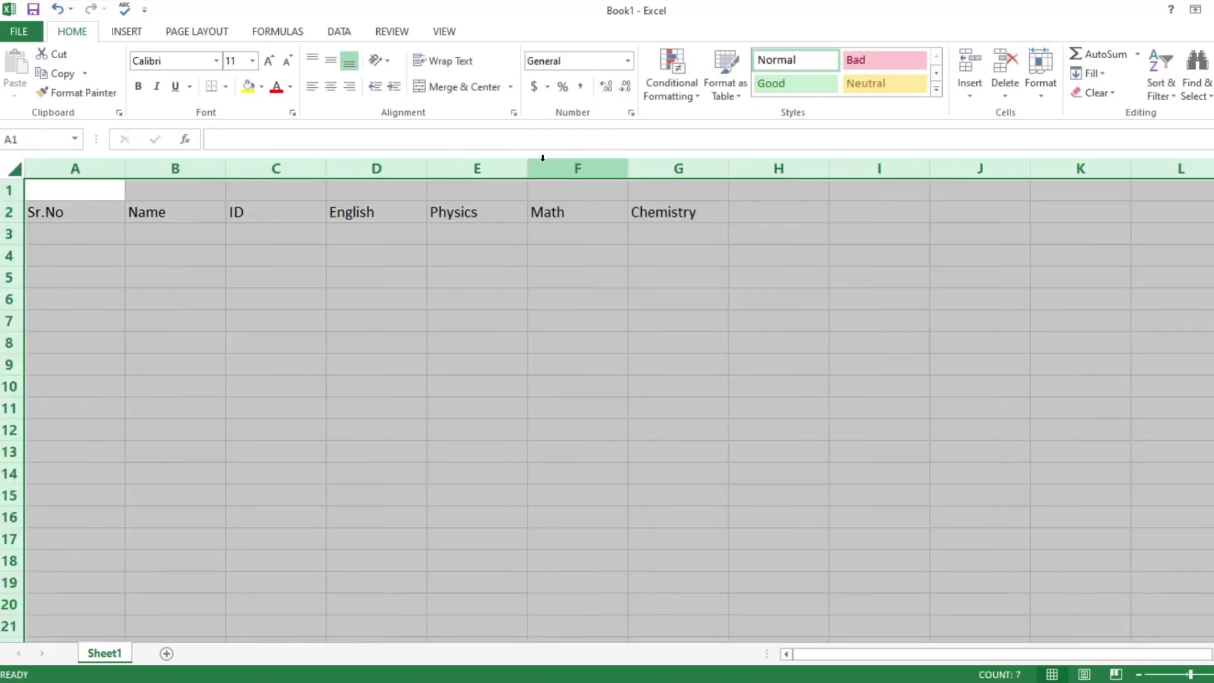
left_click(113, 184)
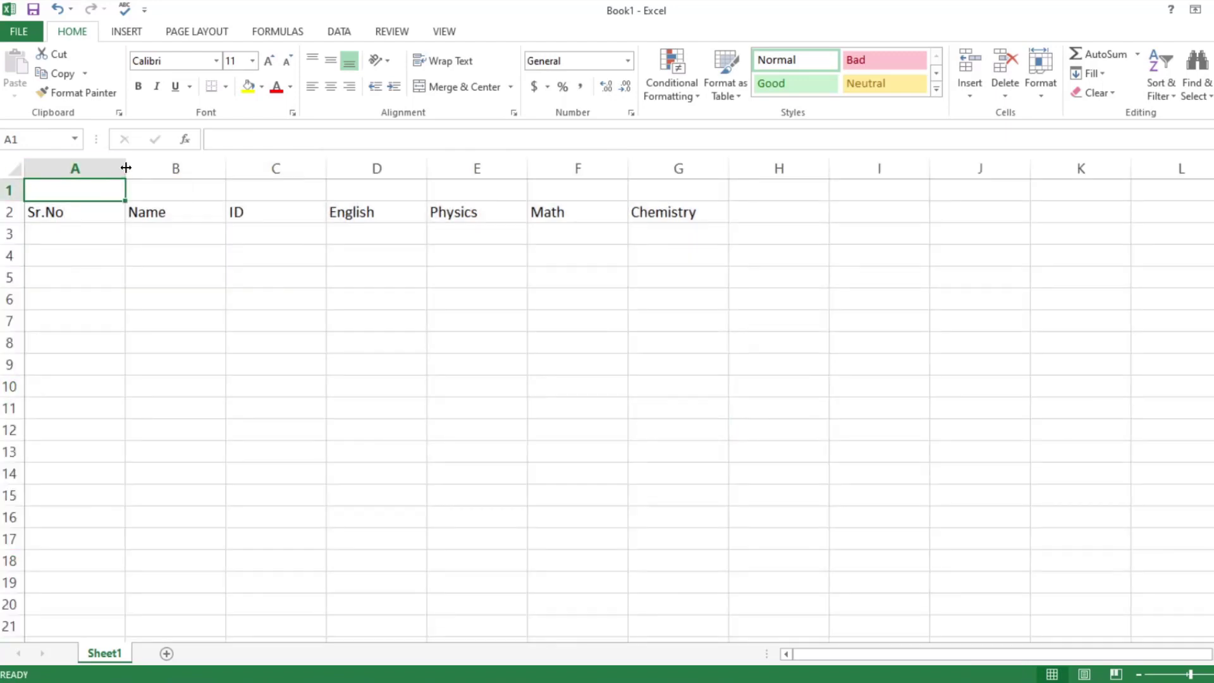
- Narrow column A to fit the Sr.No header, and merge and center cells A1:G1
left_click_drag(126, 168, 586, 174)
left_click(58, 228)
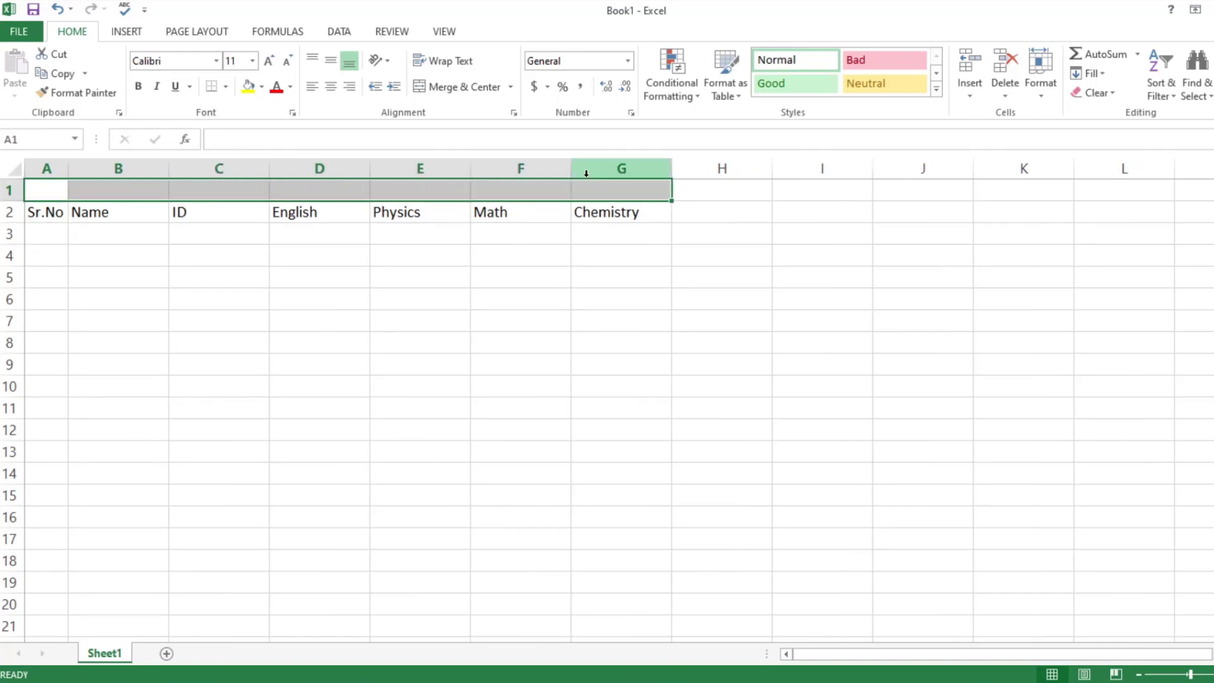
left_click(447, 87)
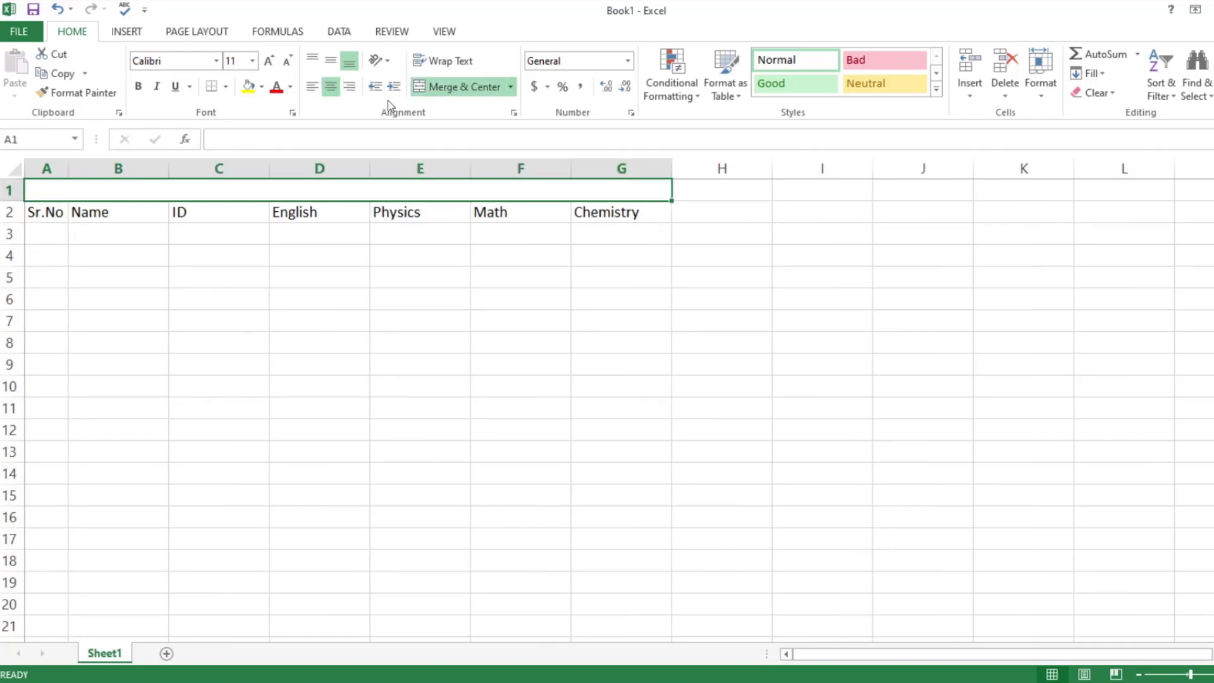
- Enter the title "Students Test Results" in the merged cell above the headers
left_click(261, 88)
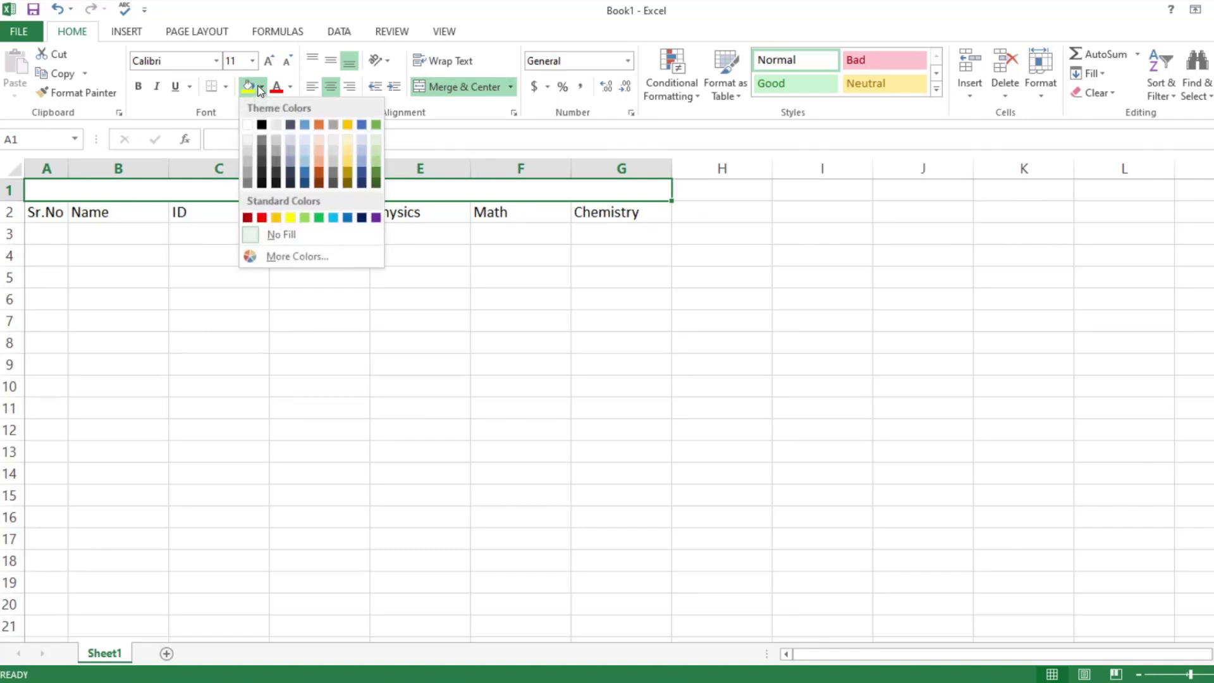
left_click(215, 190)
double_click(272, 190)
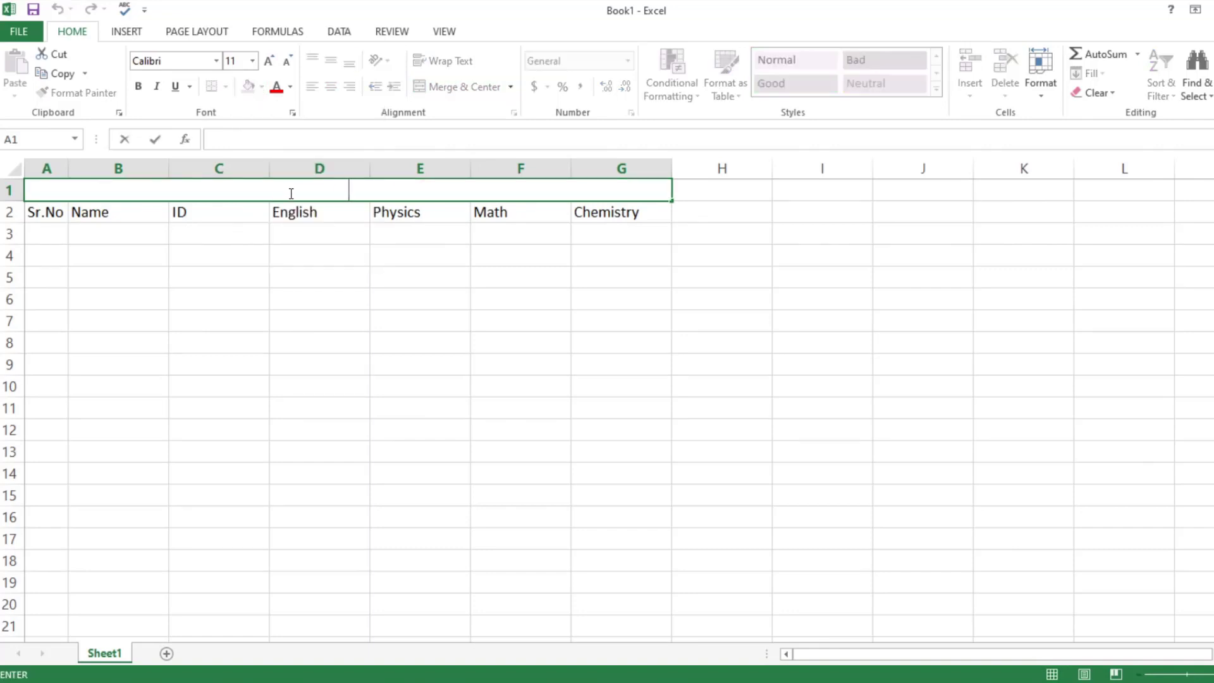
type("Students")
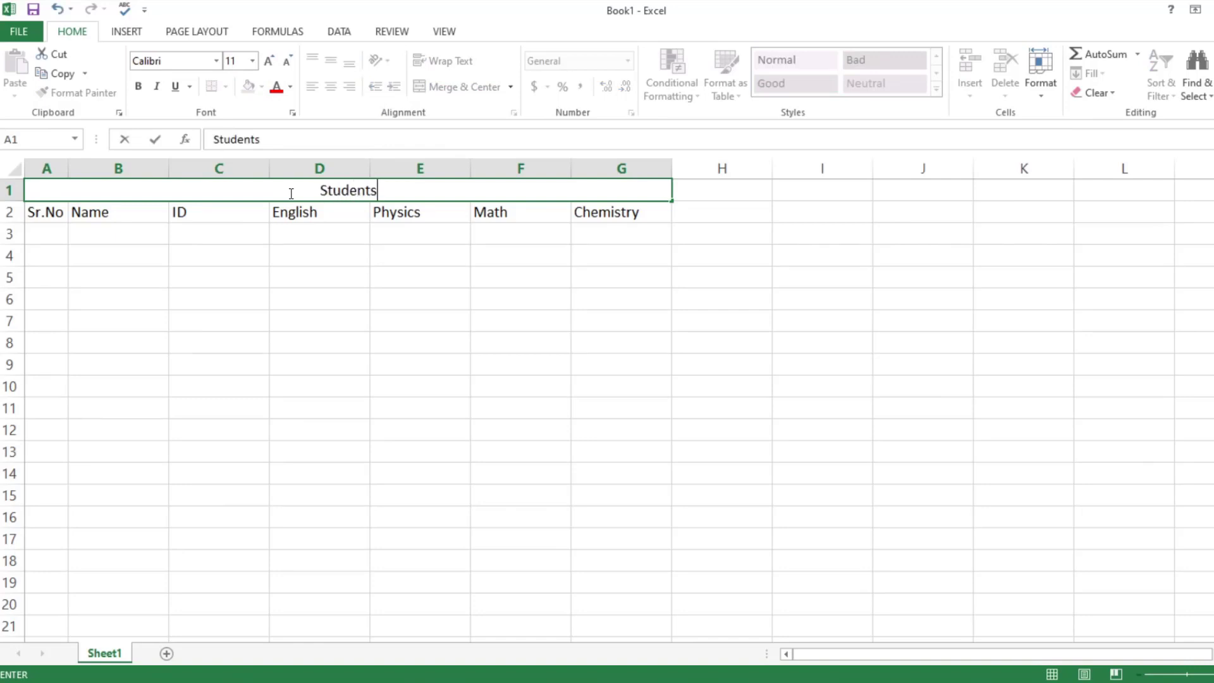
type(" Test Results")
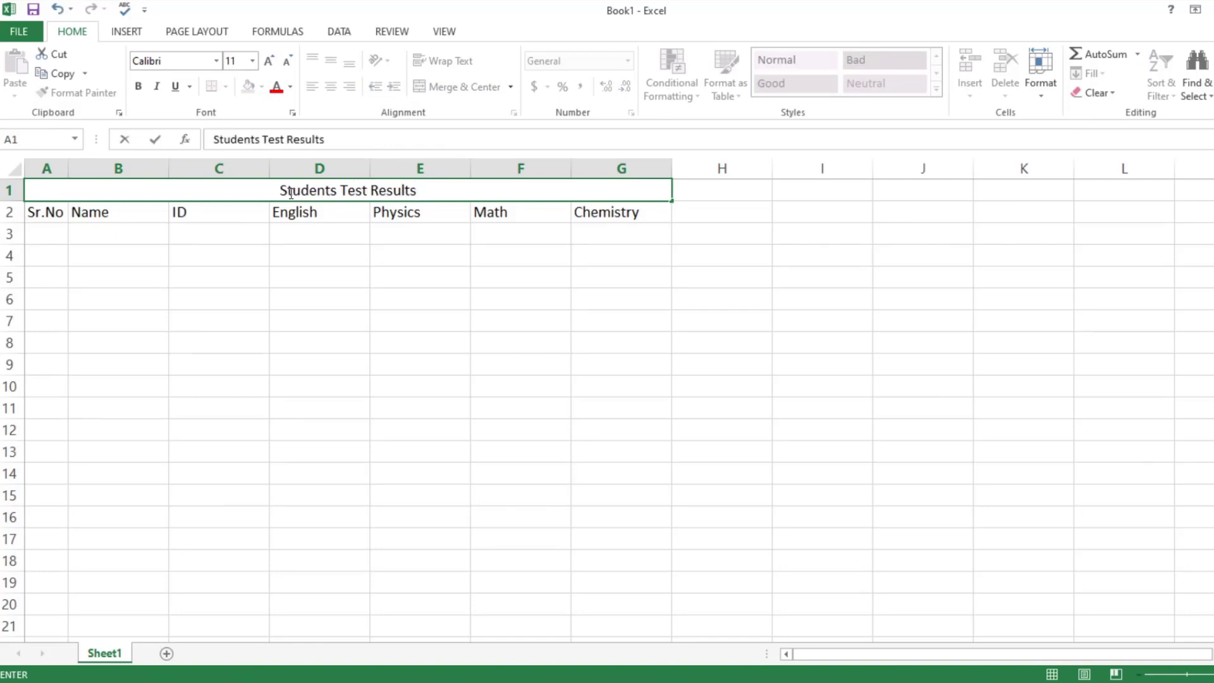
key("Return")
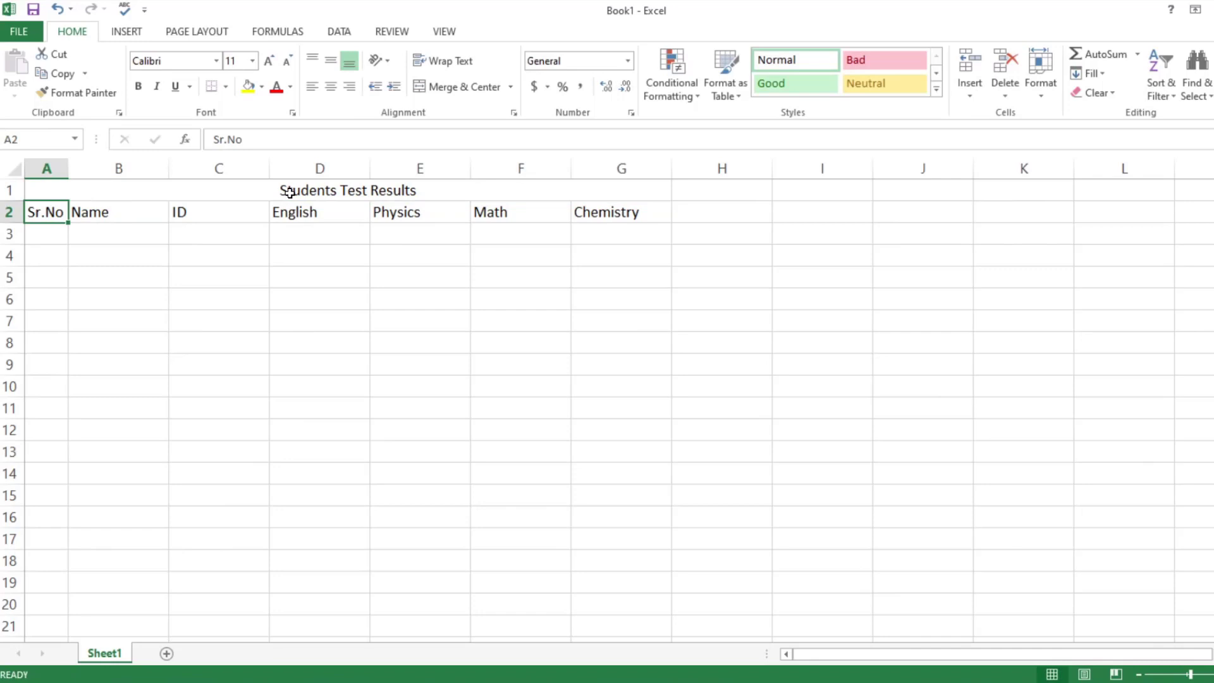
- Format the title cell with white size 14 text and a dark blue fill
left_click(174, 189)
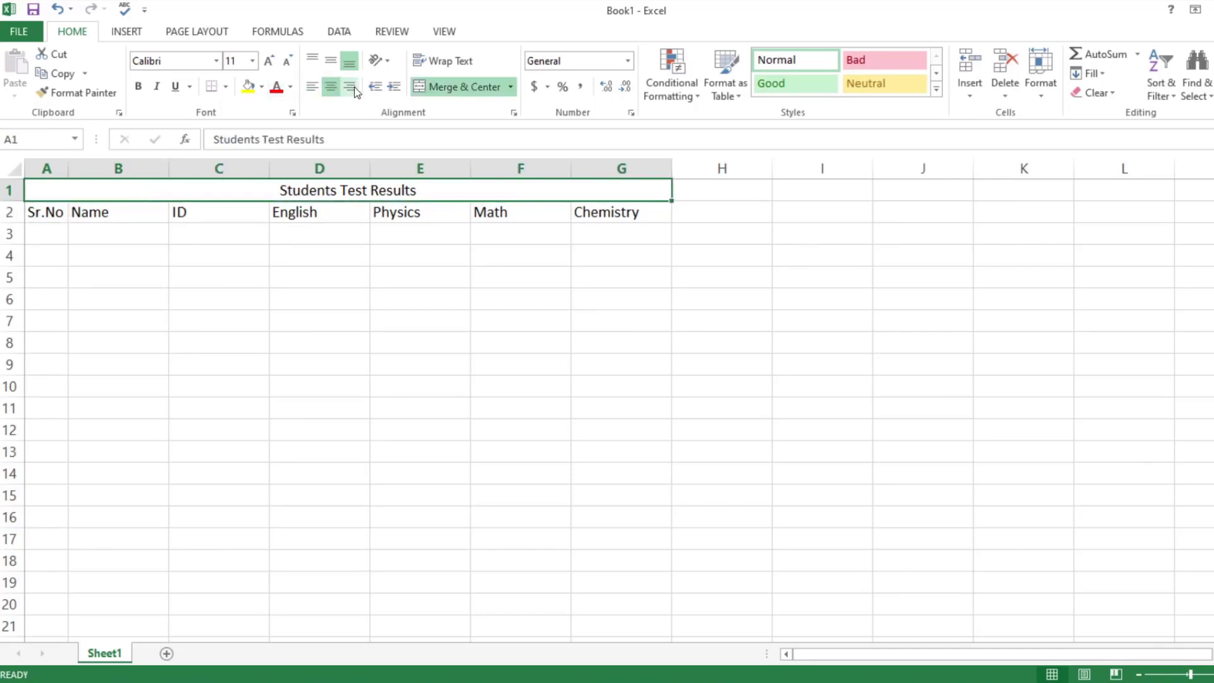
left_click(261, 89)
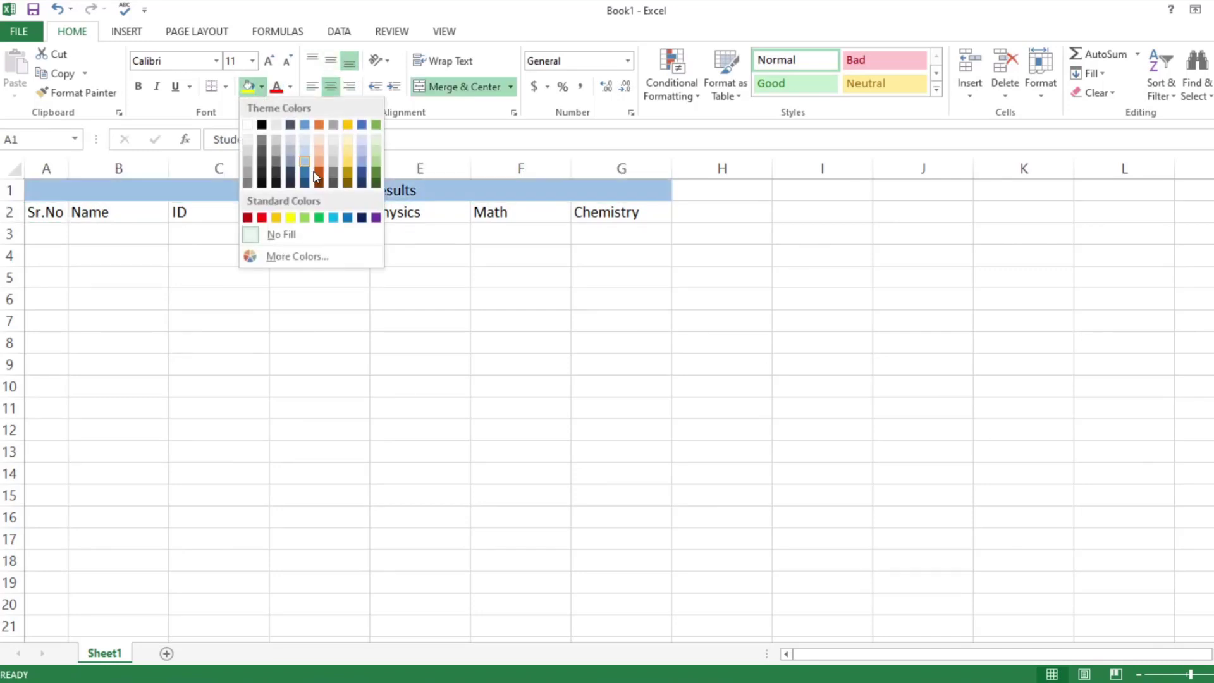
left_click(377, 169)
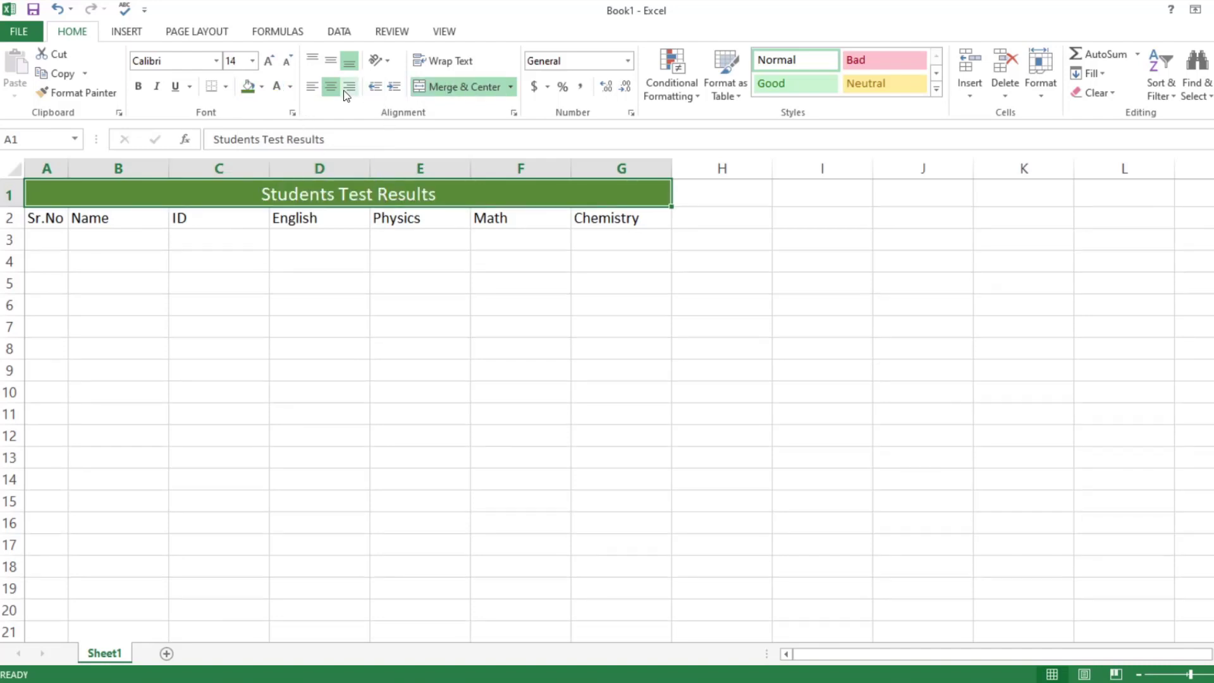
left_click(262, 87)
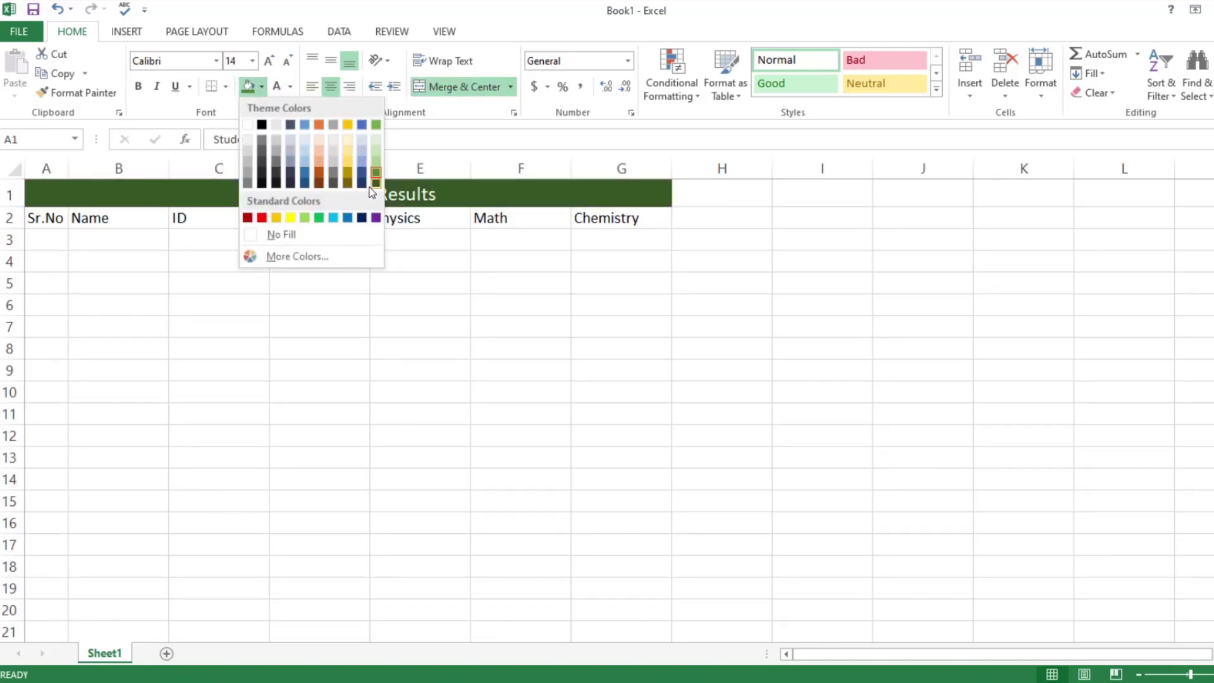
left_click(302, 184)
left_click(226, 217)
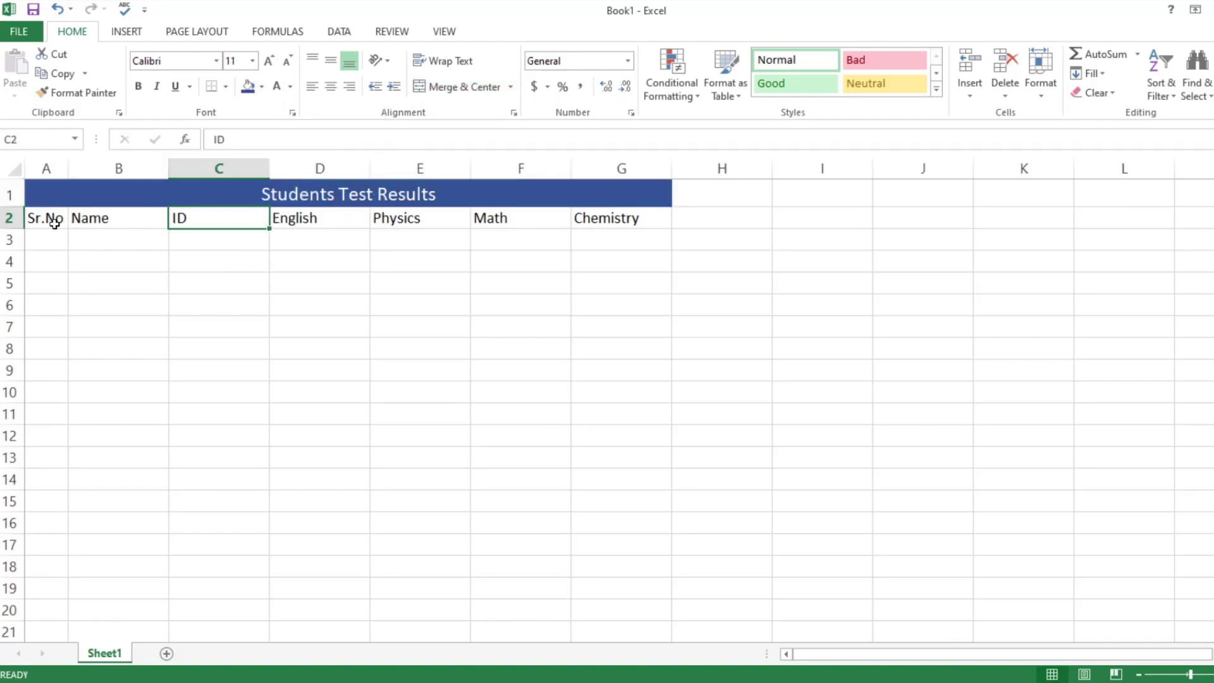
- Fill the header row A2:G2 with light green
left_click_drag(50, 217, 617, 218)
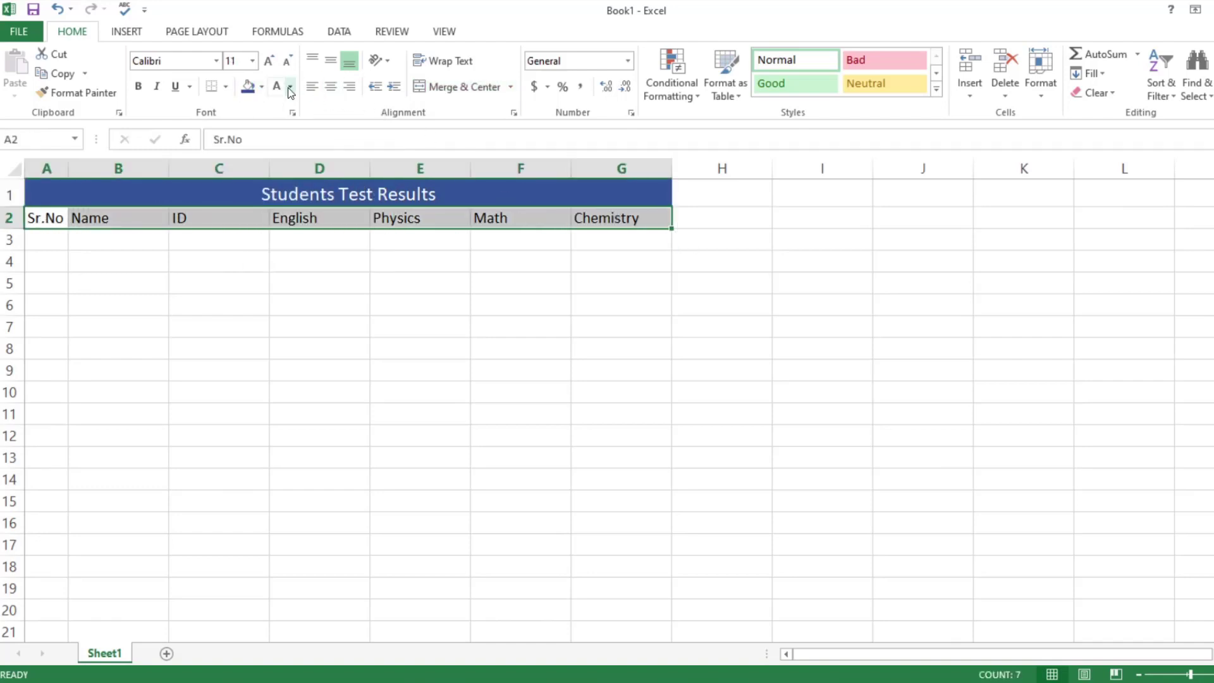
left_click(263, 87)
left_click(375, 163)
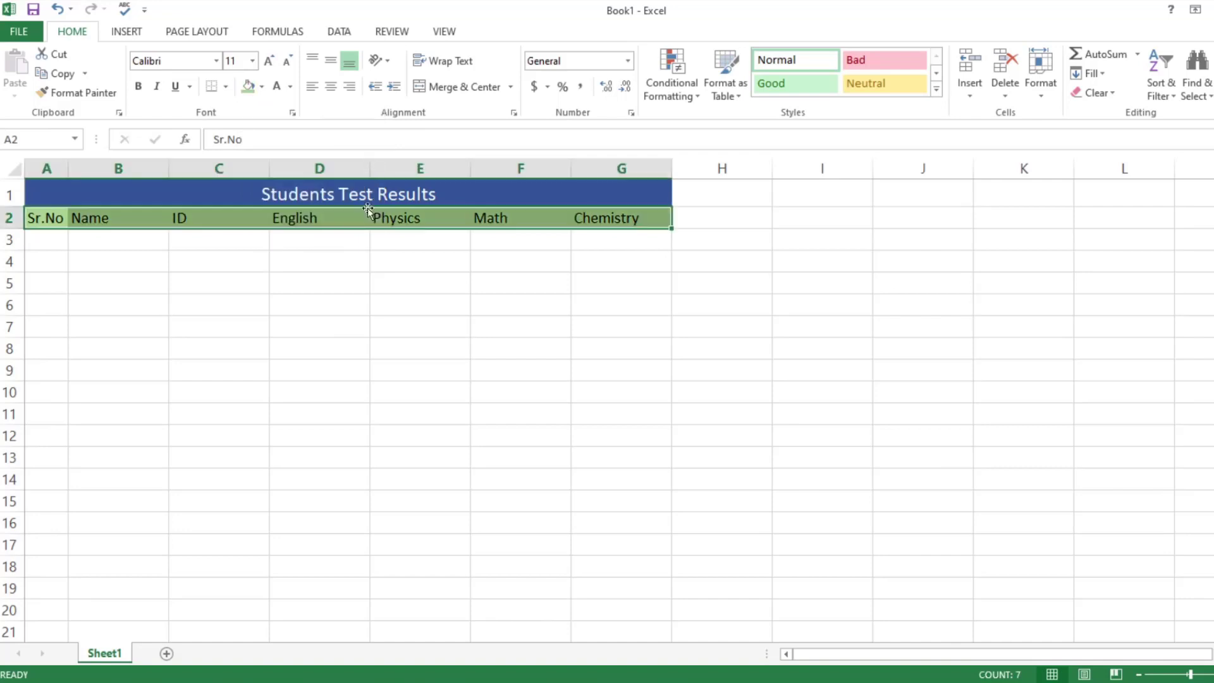
left_click(273, 229)
- Set the font size of the header row A2:G2 to 12
left_click_drag(79, 193, 118, 217)
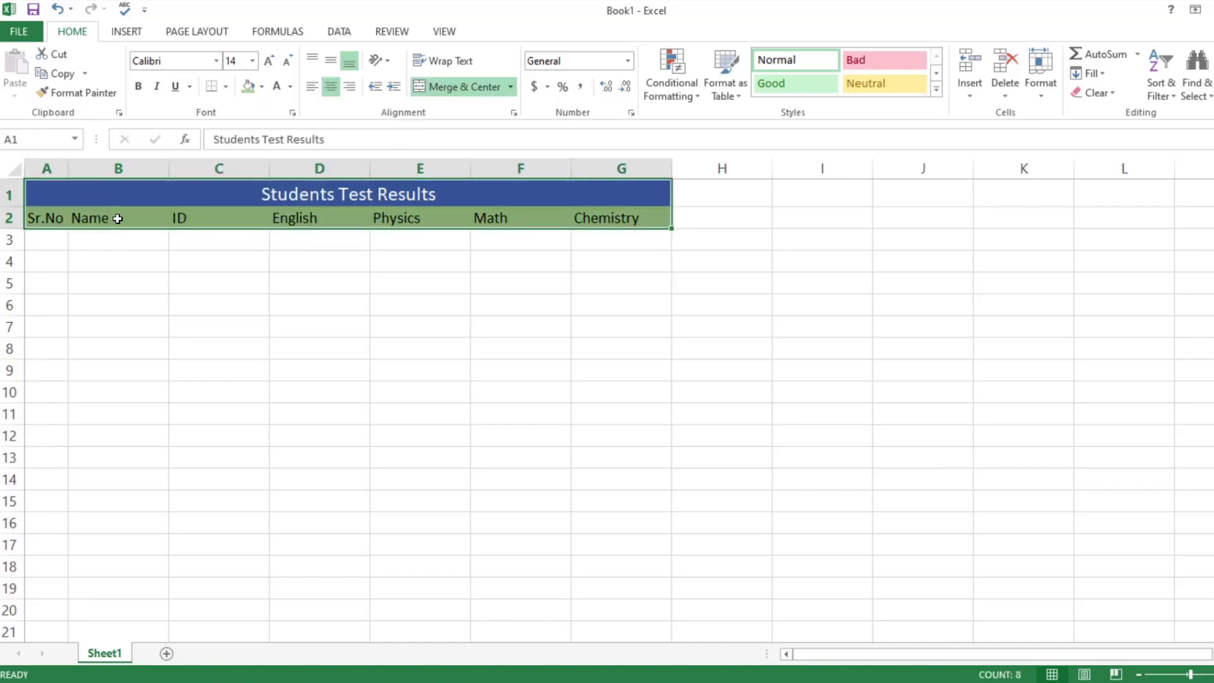
left_click(119, 218)
left_click_drag(54, 218, 599, 218)
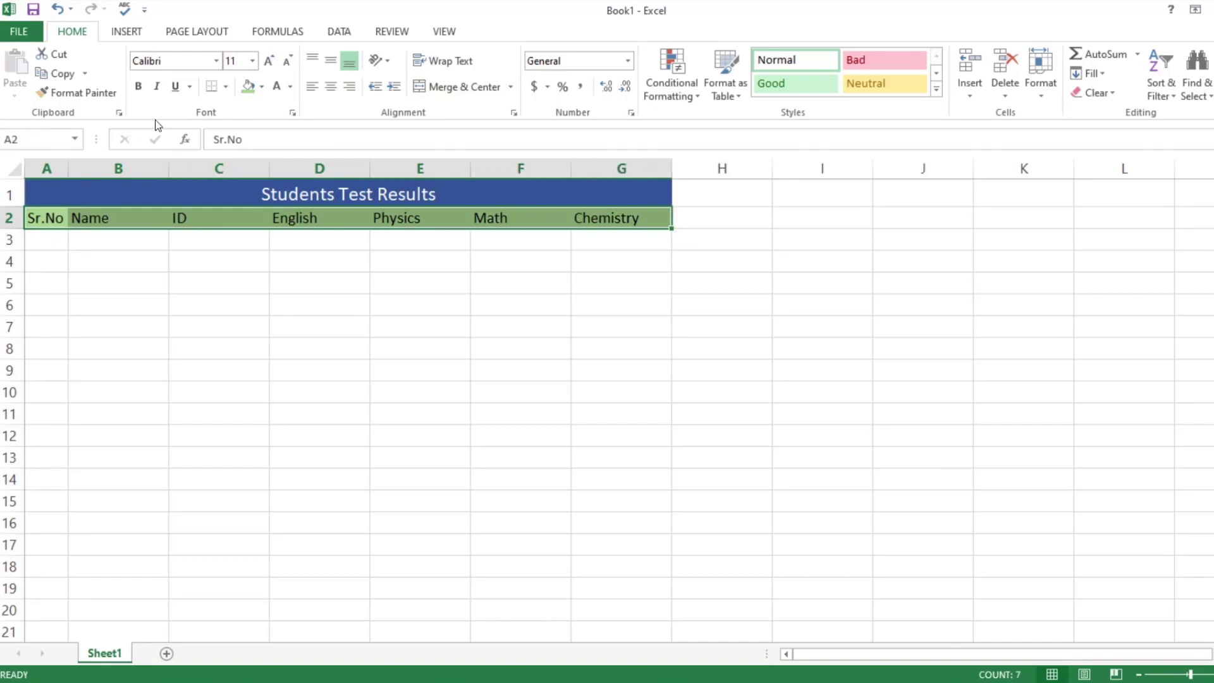
left_click(252, 61)
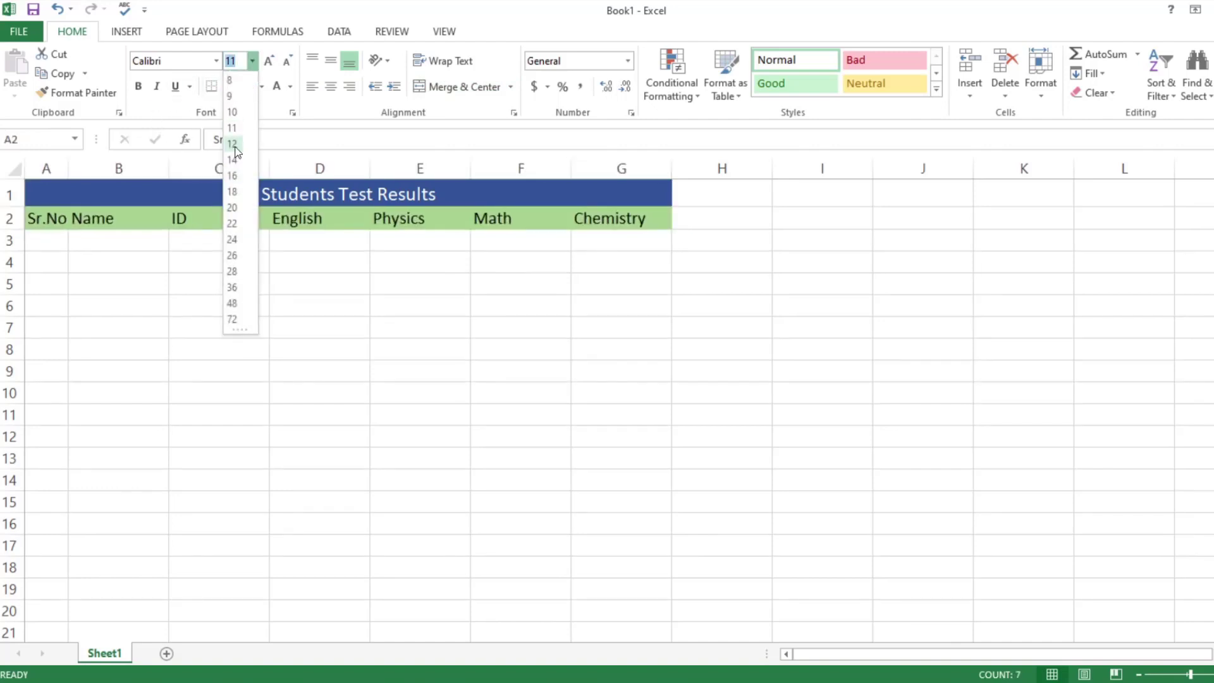
left_click(236, 127)
- Apply all borders to columns A to G from the title row down through row 21
left_click_drag(44, 193, 307, 628)
left_click(226, 87)
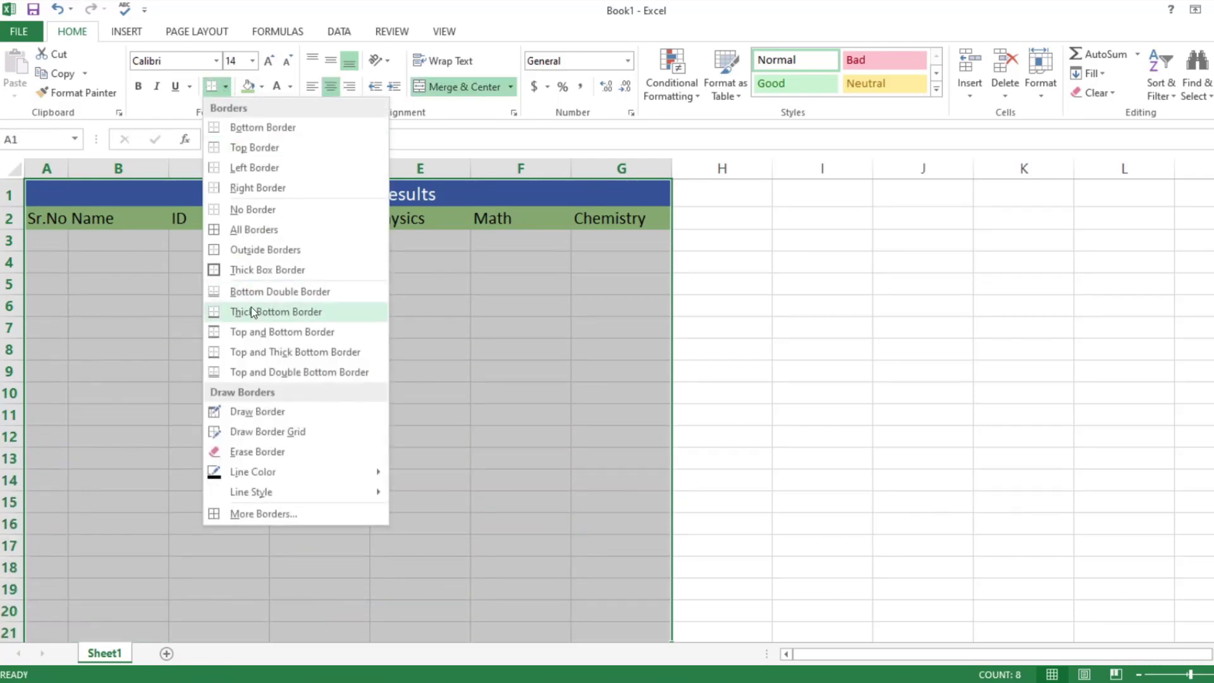
left_click(246, 231)
left_click(105, 259)
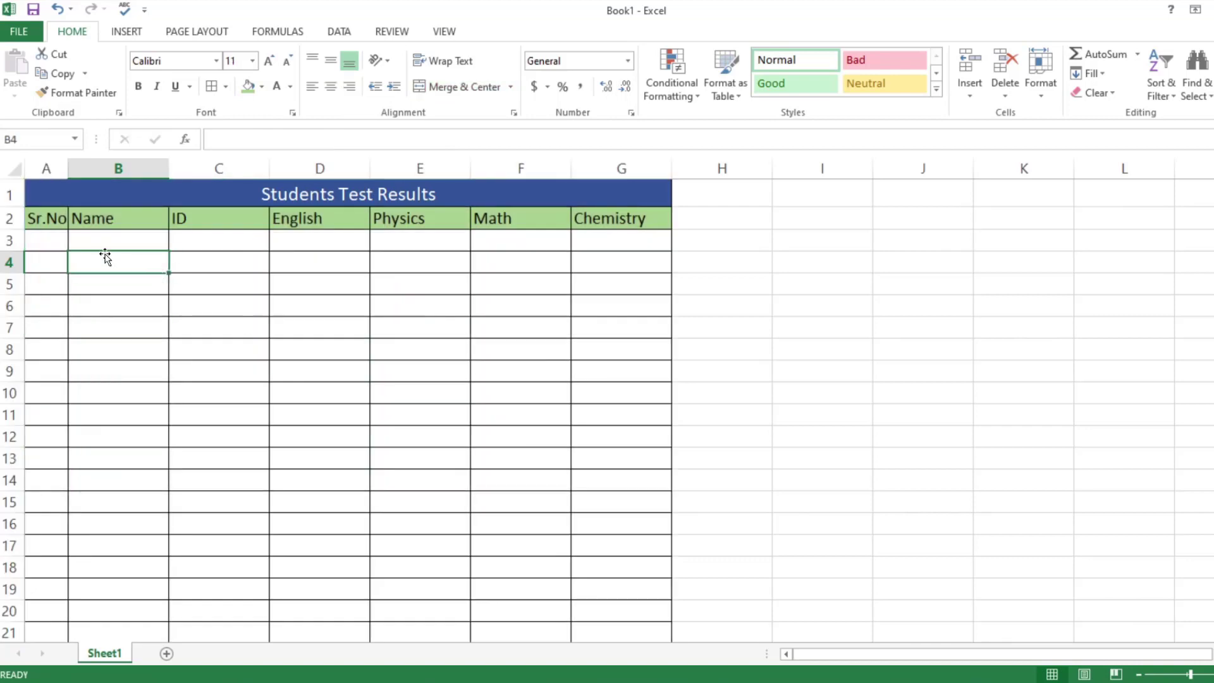
- Enter 1 as the first serial number in cell A3
left_click(44, 246)
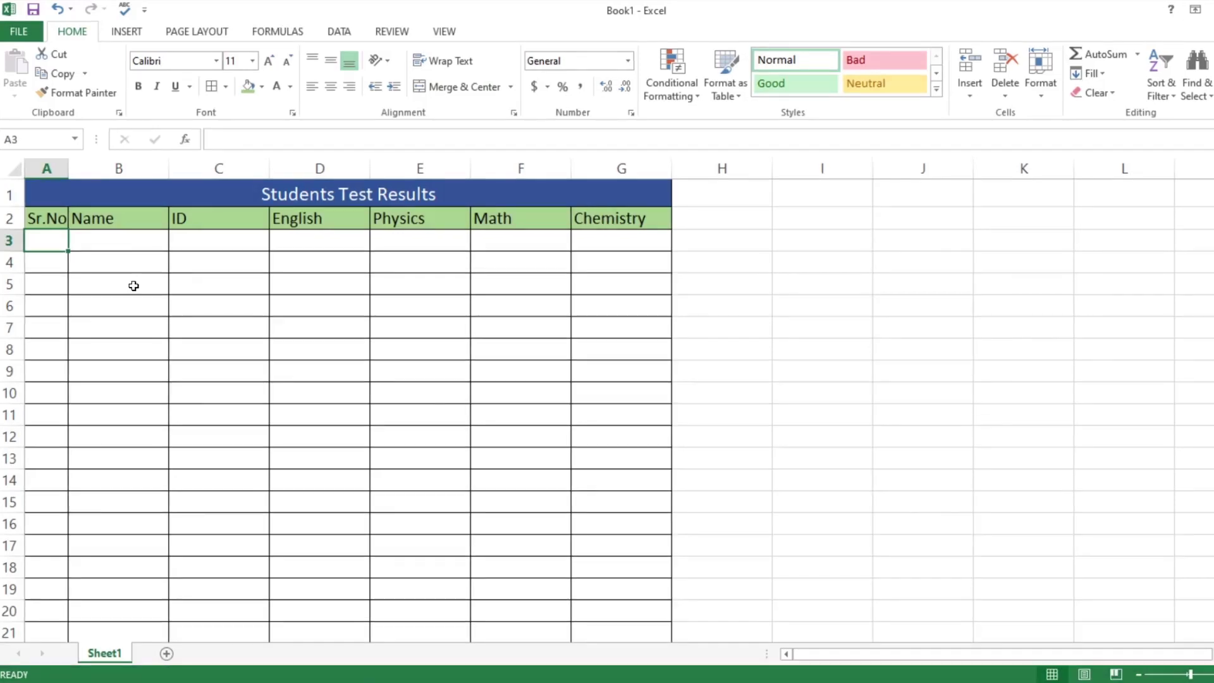
type("1")
key("Return")
- Enter 2 in cell A4 and extend the serial number series from A3:A4 down to row 21
type("2")
key("Return")
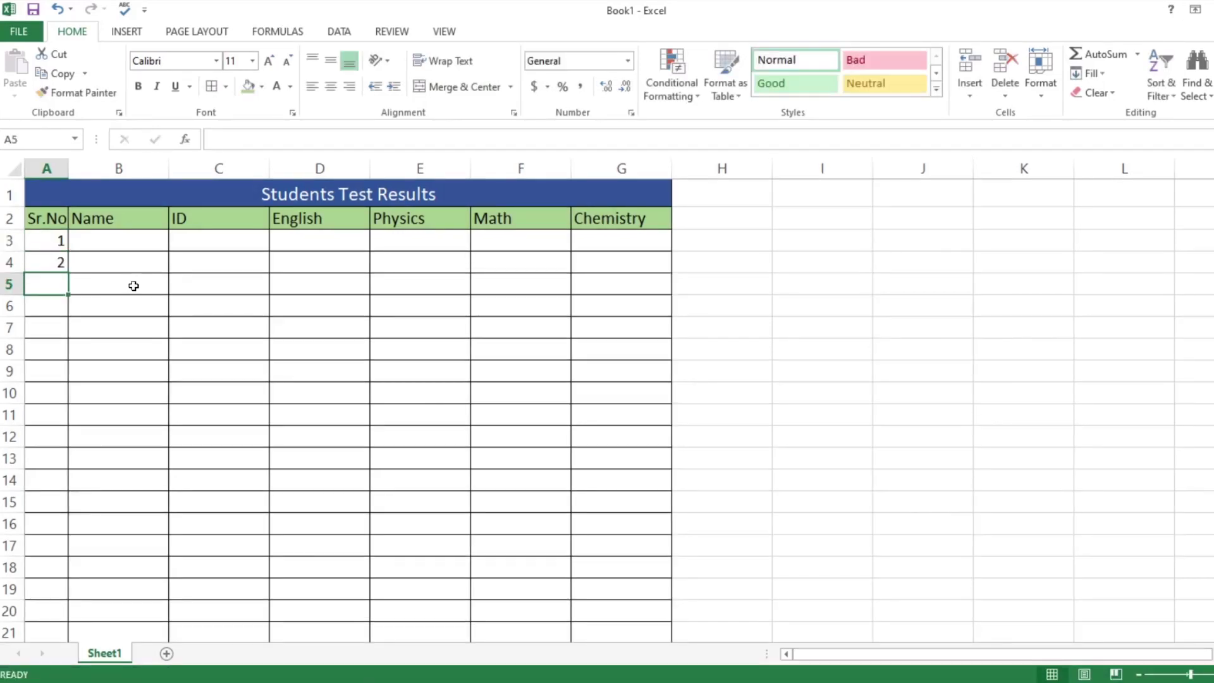
left_click_drag(52, 243, 59, 633)
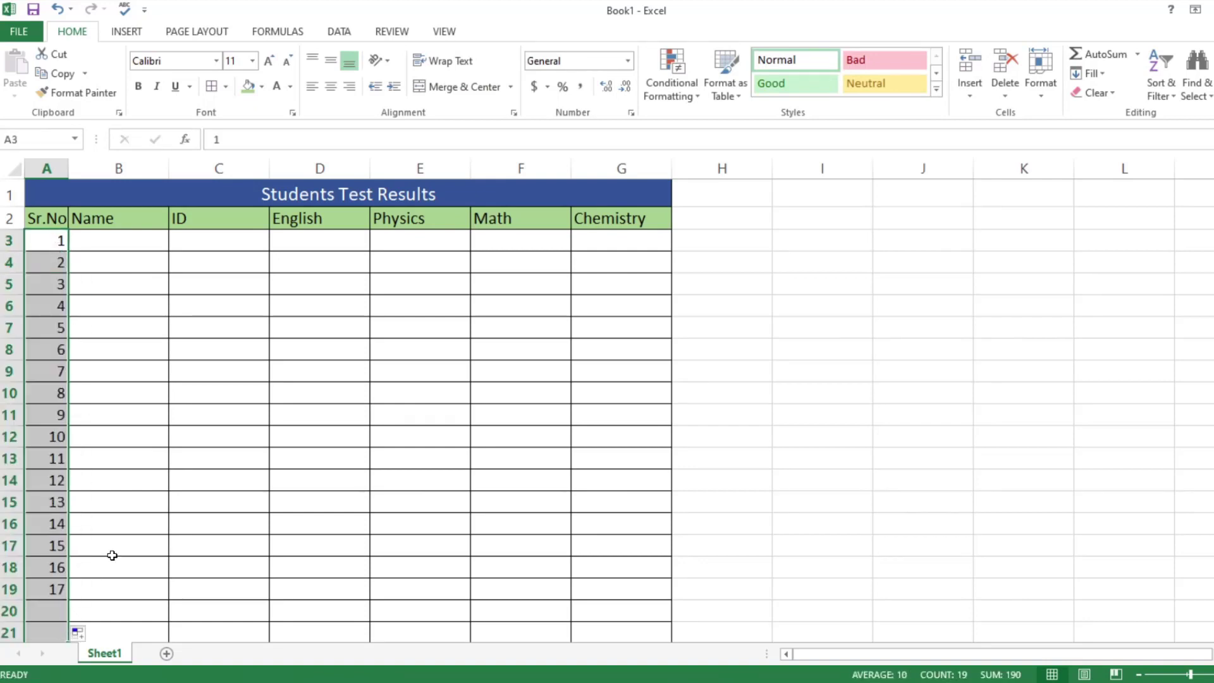
left_click(153, 414)
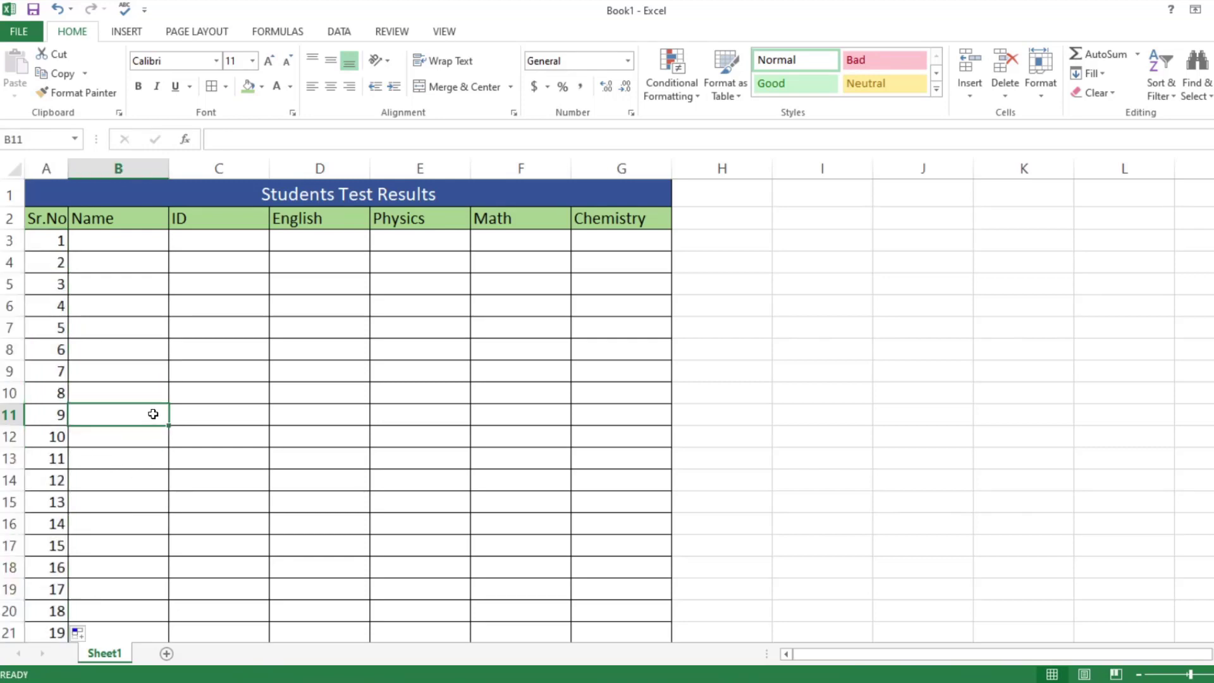
- Undo the serial number fill and the entry in A4, and select cell A3
key("ctrl+z")
key("ctrl+z")
left_click(55, 241)
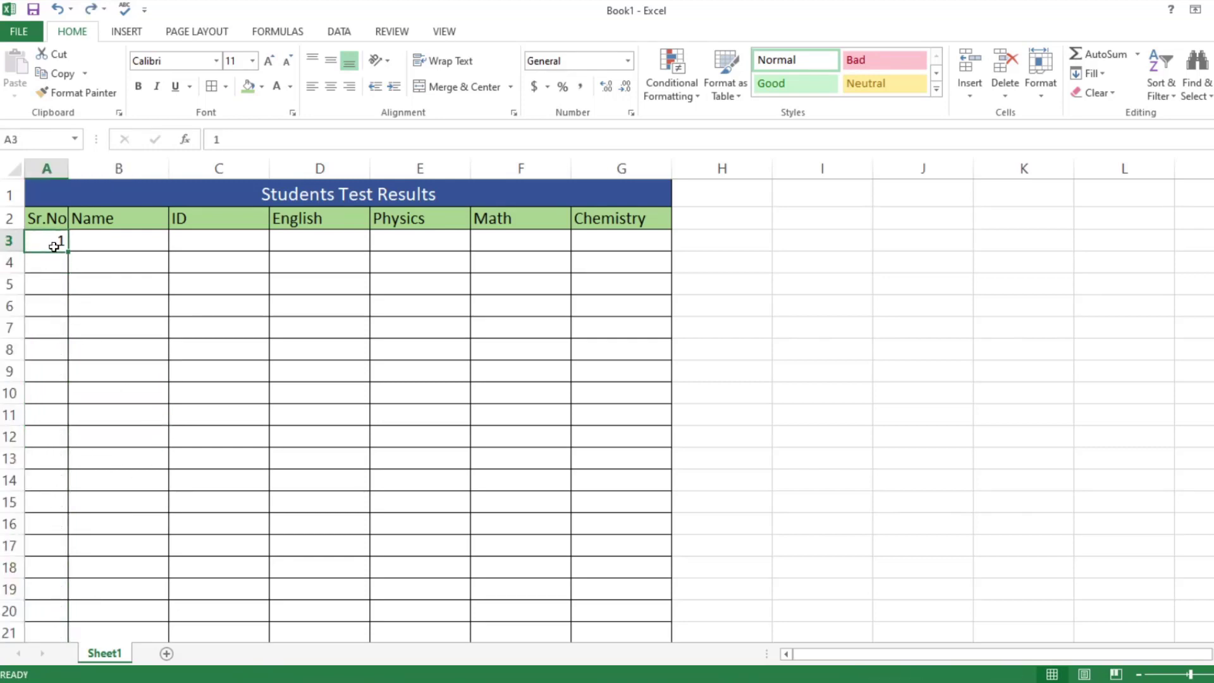
- Fill the serial number in A3 down to row 21 as a series increasing by 1, and select cell B3
left_click_drag(69, 250, 80, 633)
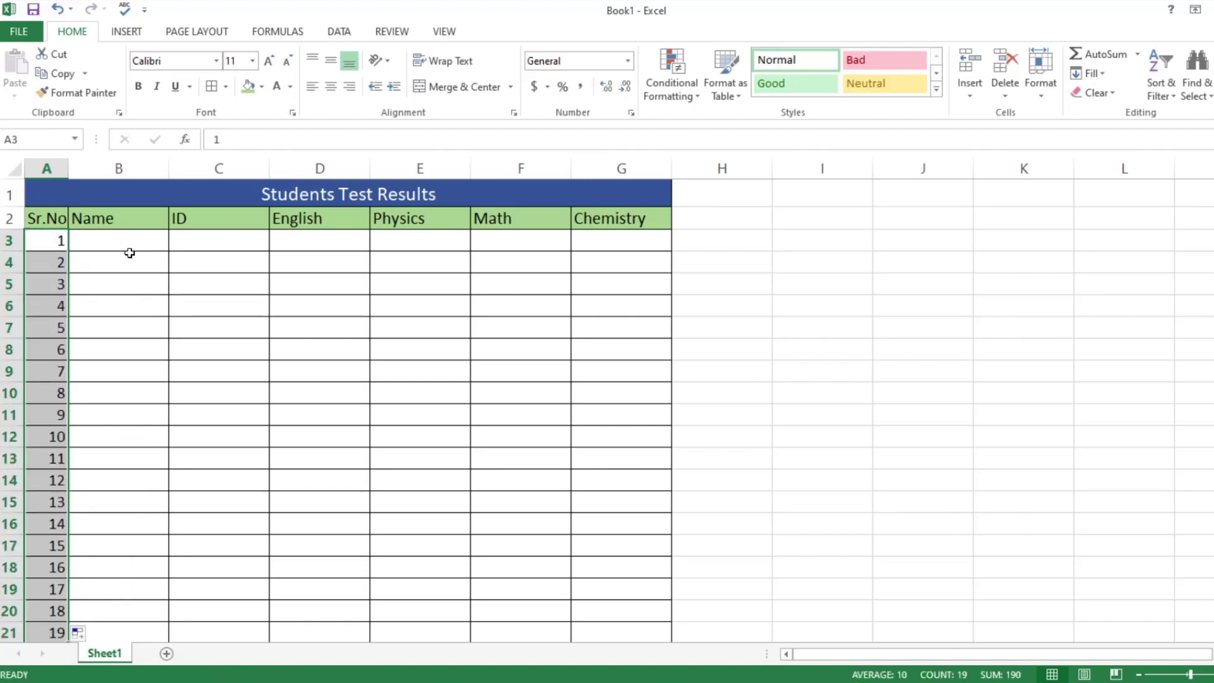
left_click(126, 250)
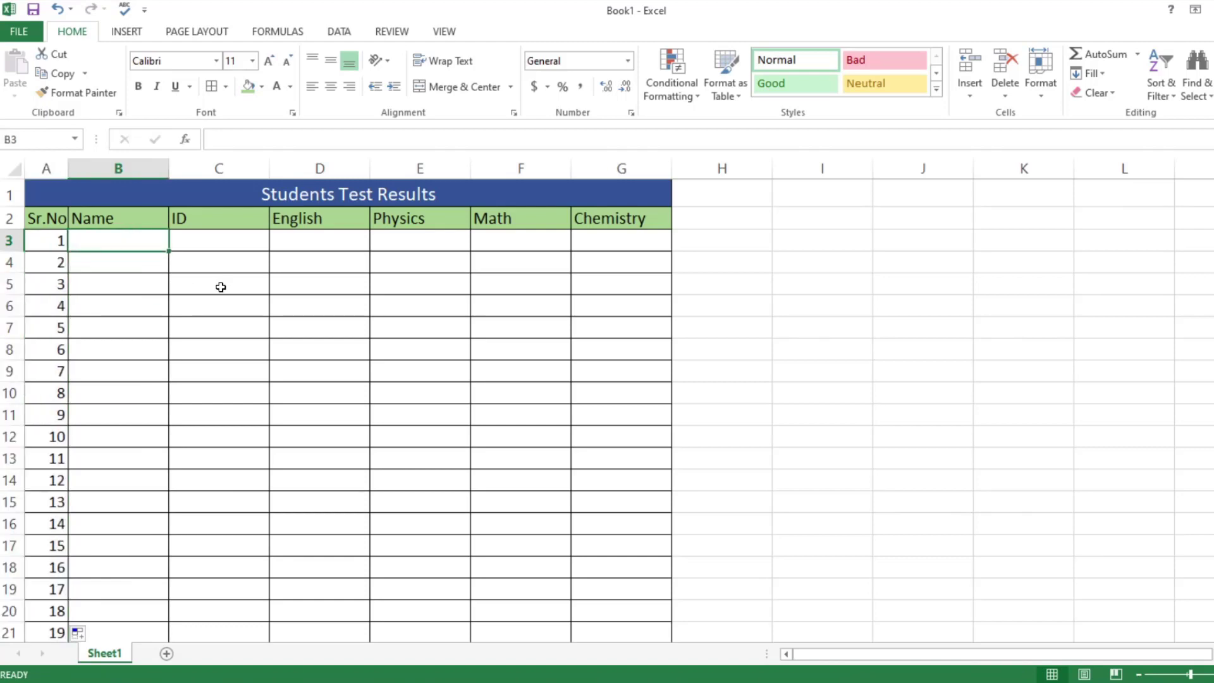
- Open the Quick Access Toolbar customization options and set the command source to All Commands
left_click(144, 10)
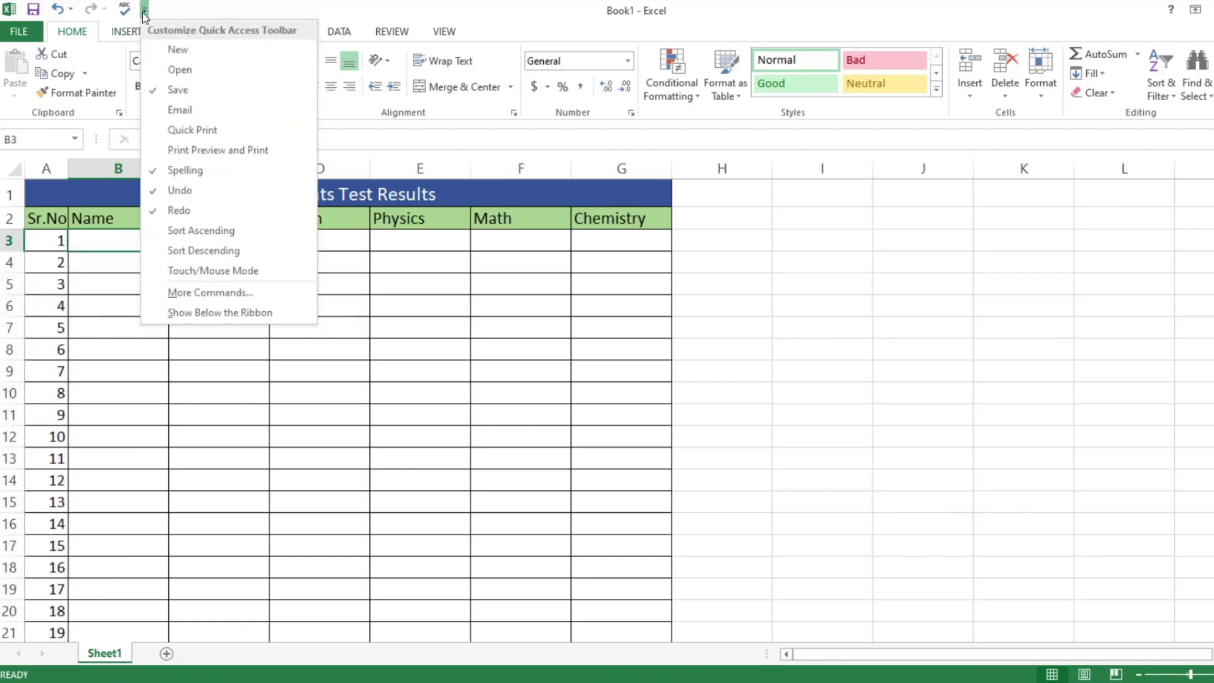
left_click(206, 292)
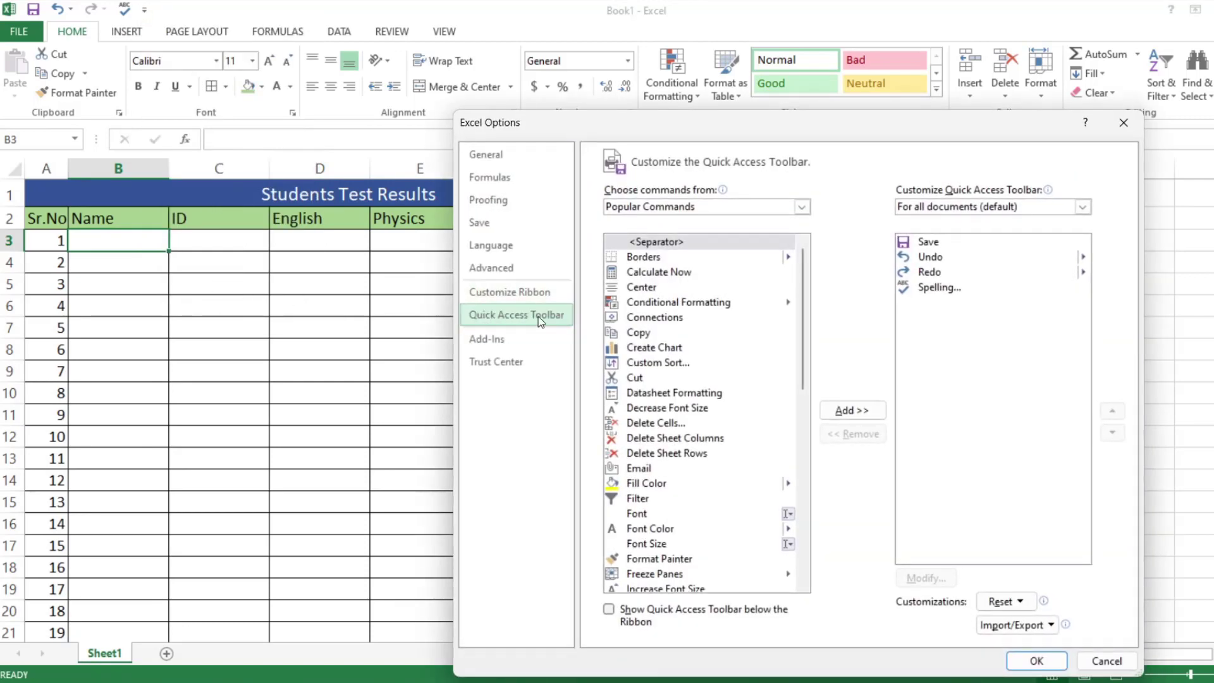
left_click(706, 207)
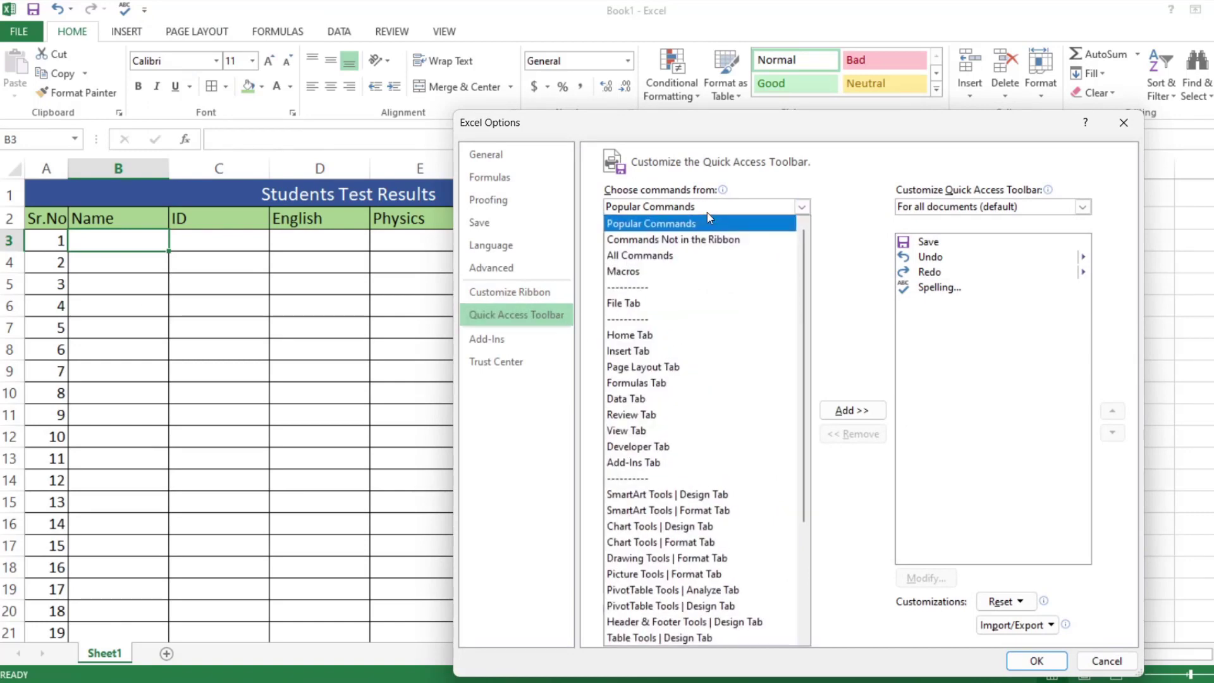
left_click(652, 256)
- Add the Form... command to the Quick Access Toolbar and apply the customization
scroll(798, 323, "down", 3)
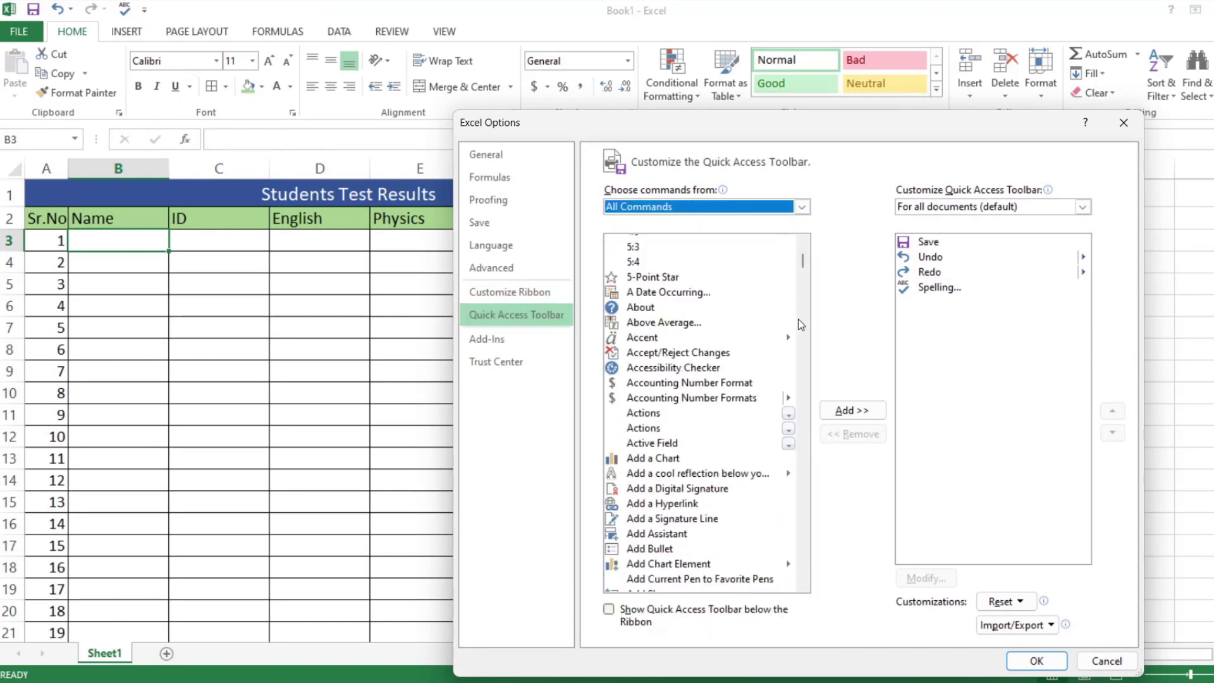
scroll(798, 324, "down", 12)
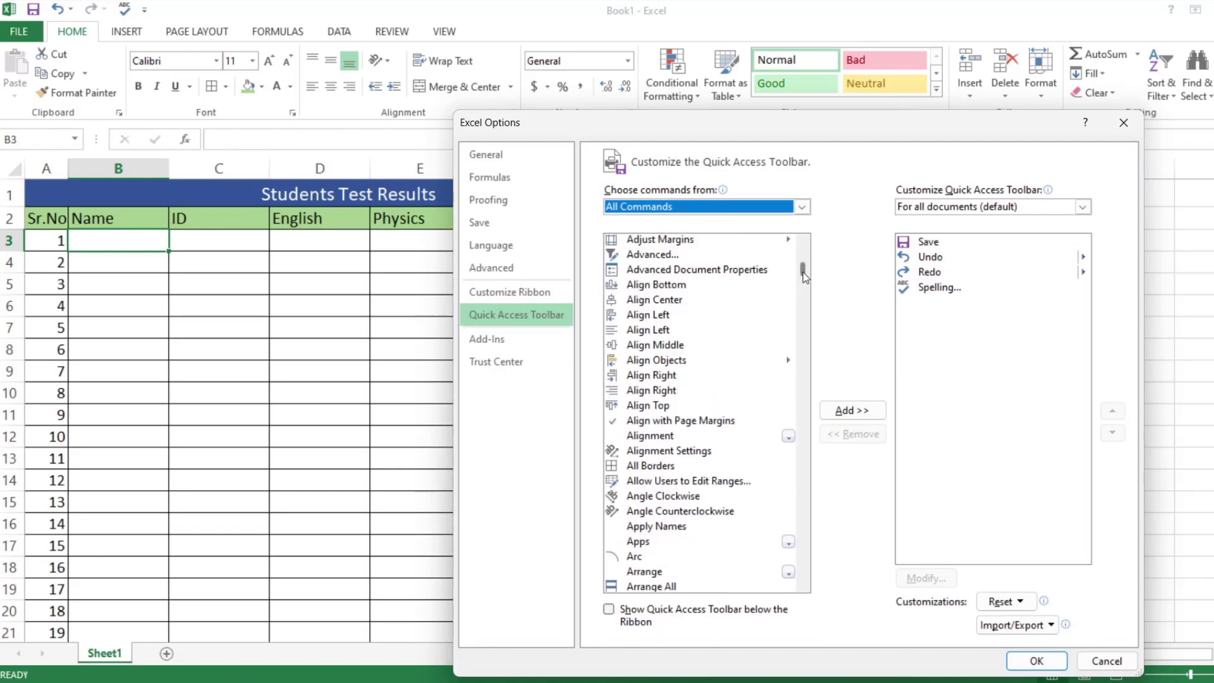
left_click_drag(798, 275, 807, 358)
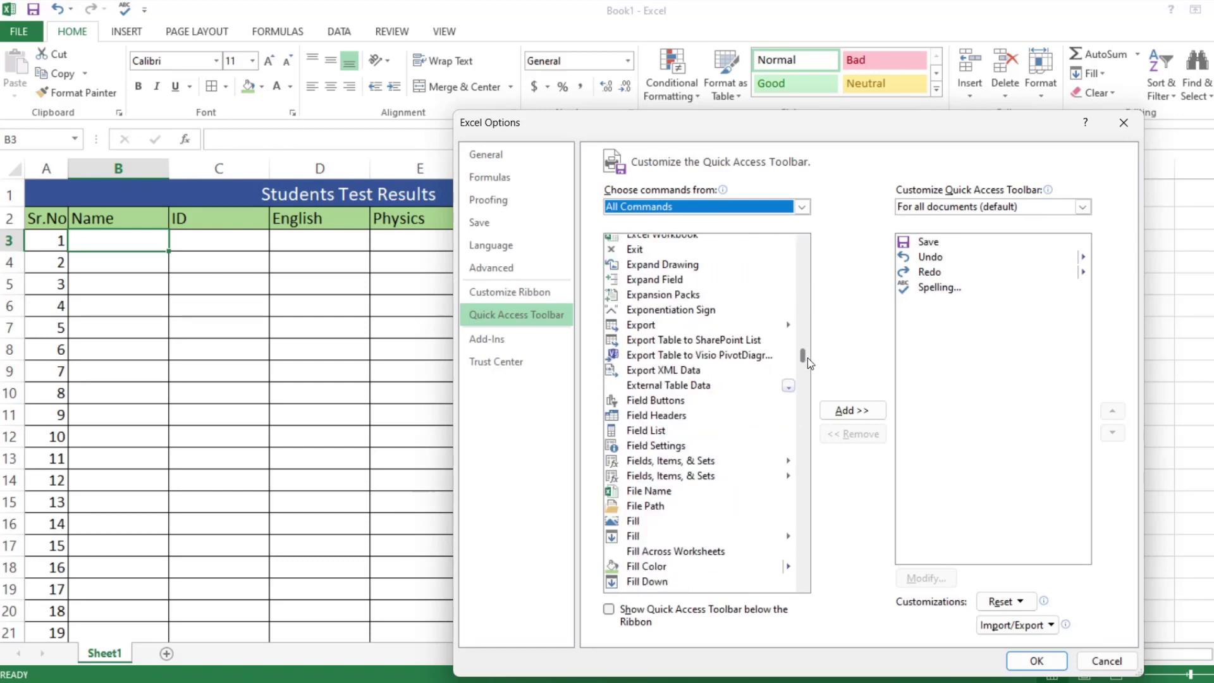
scroll(659, 438, "down", 5)
scroll(659, 438, "down", 8)
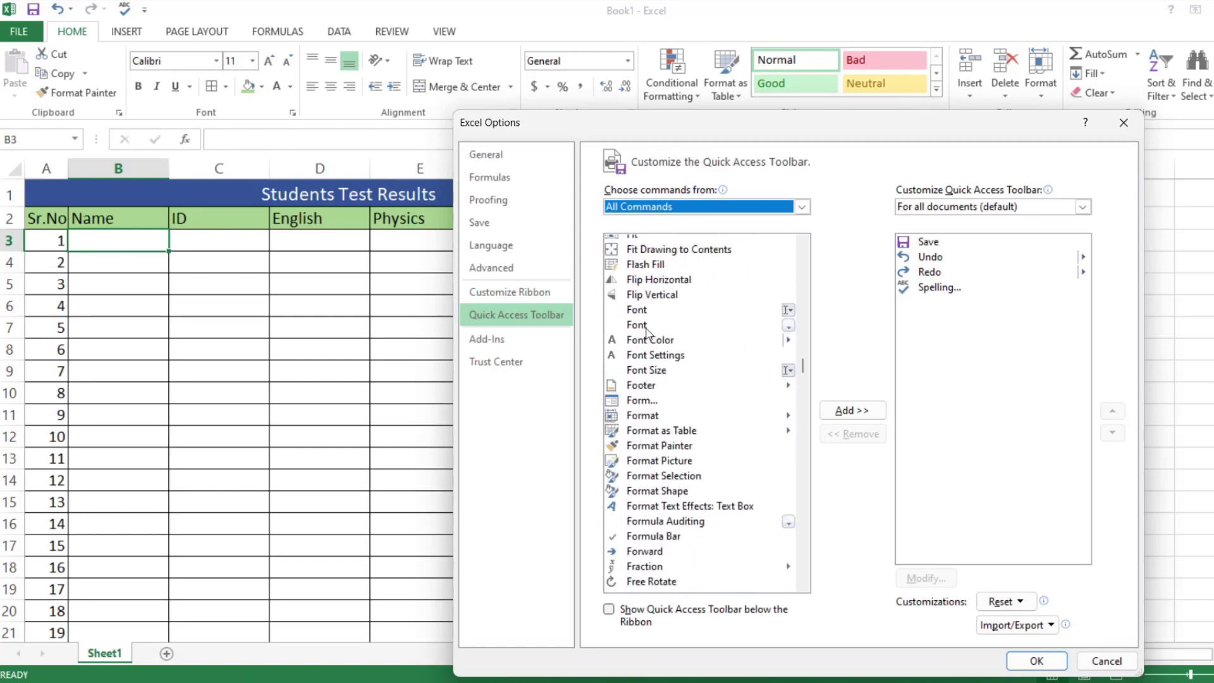
left_click(649, 404)
left_click(869, 413)
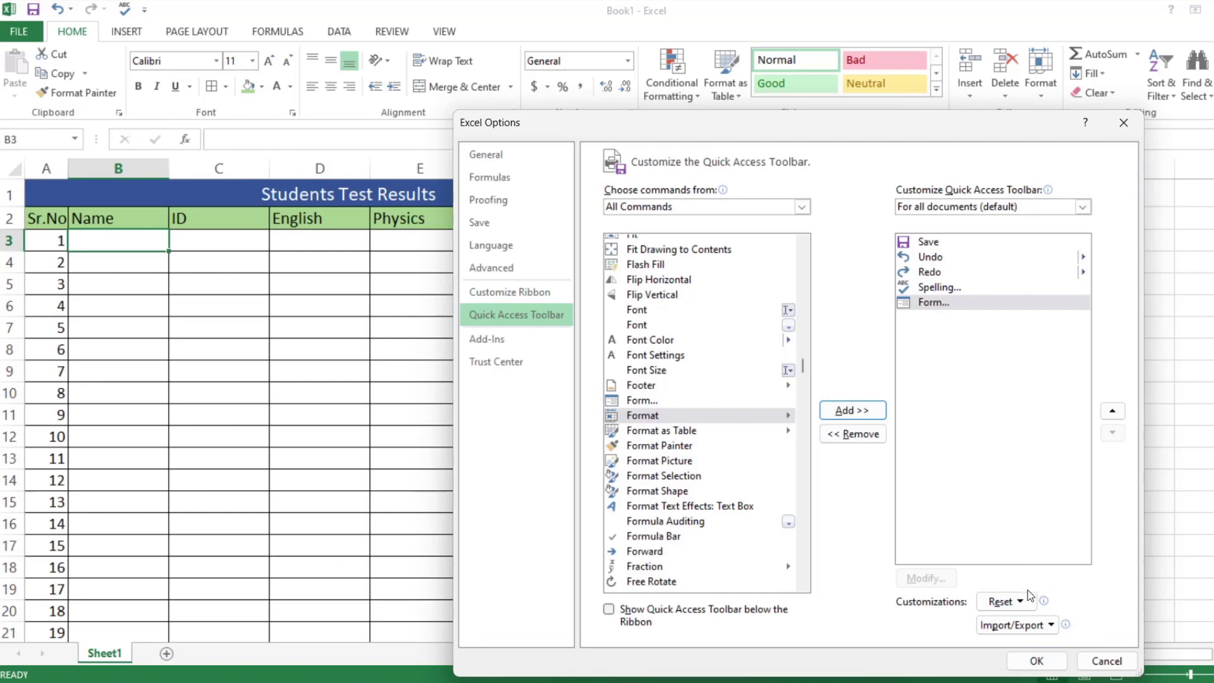
left_click(1036, 661)
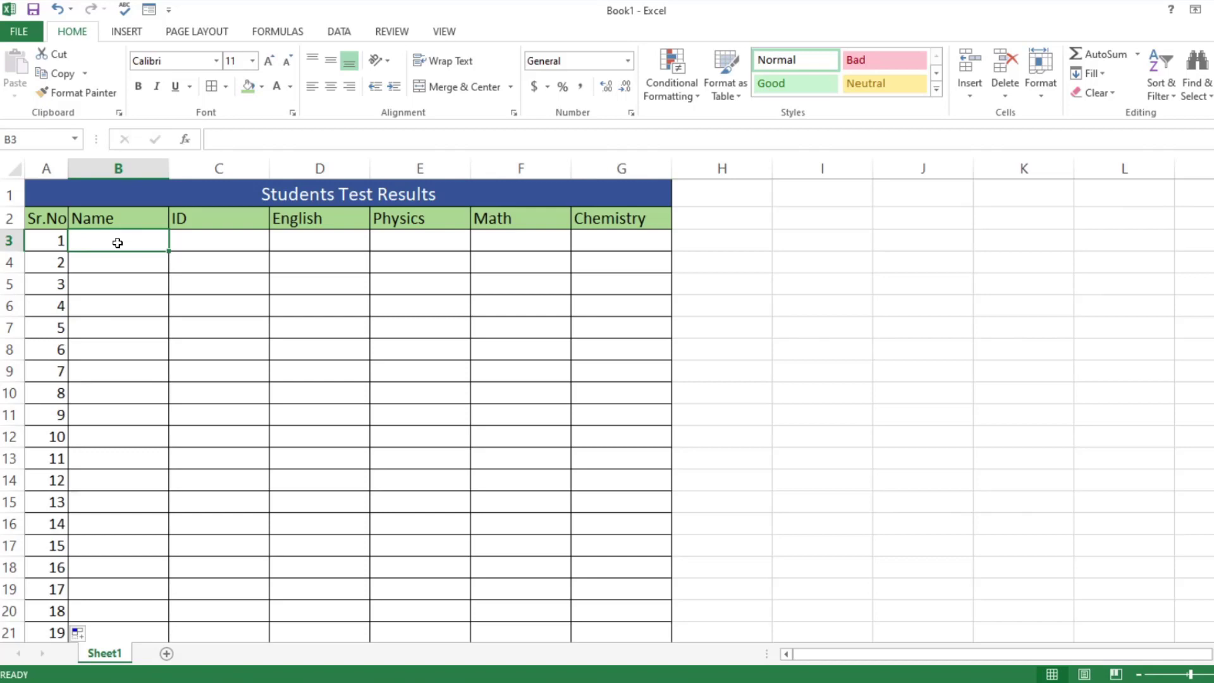
- Open a data entry form for the headers Name to Chemistry in B2:G2, using the selected row as column labels
left_click_drag(116, 218, 593, 215)
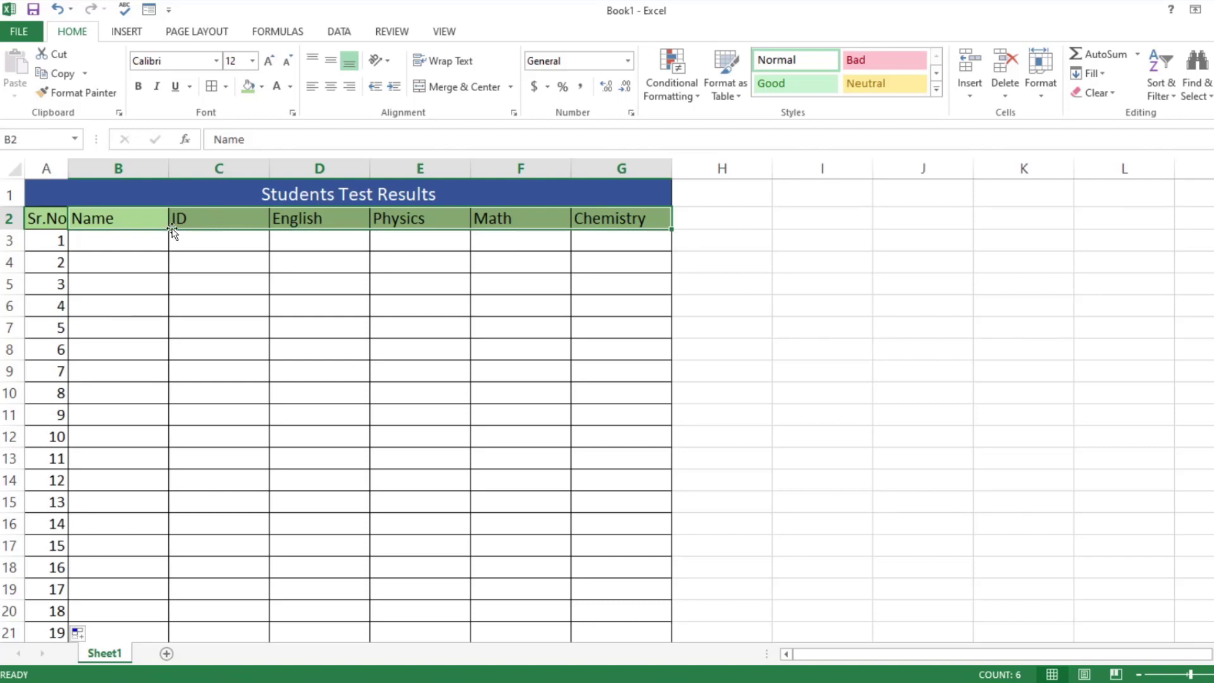
left_click(149, 11)
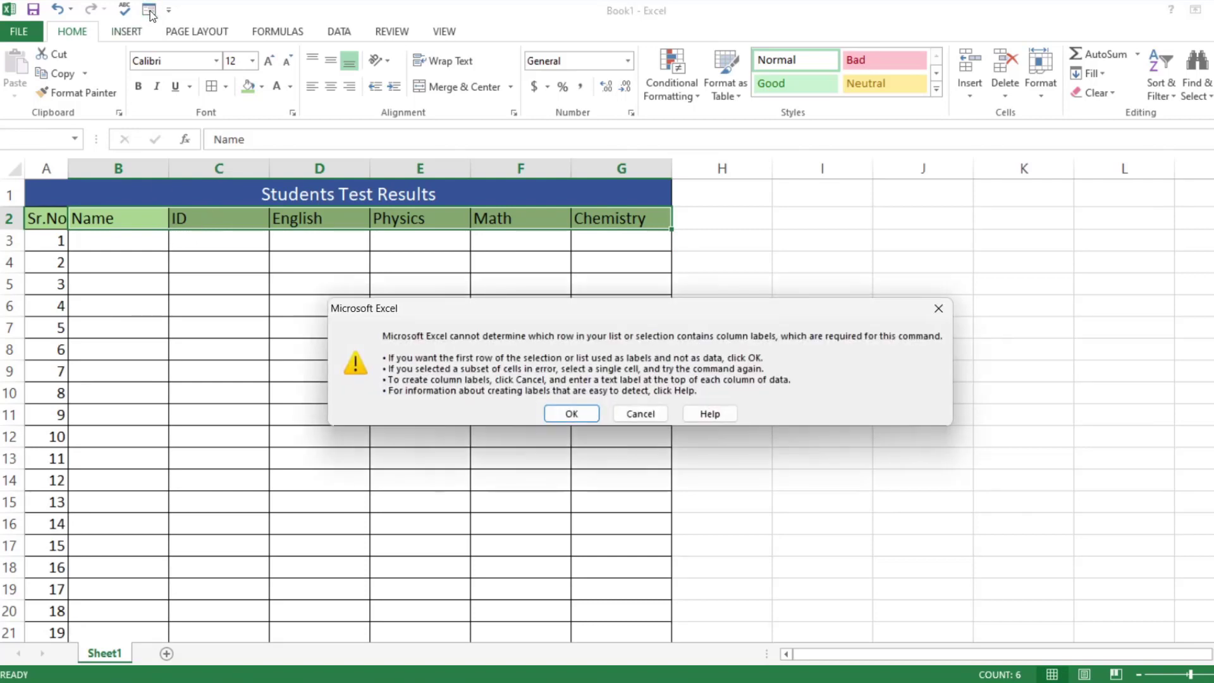
left_click(558, 414)
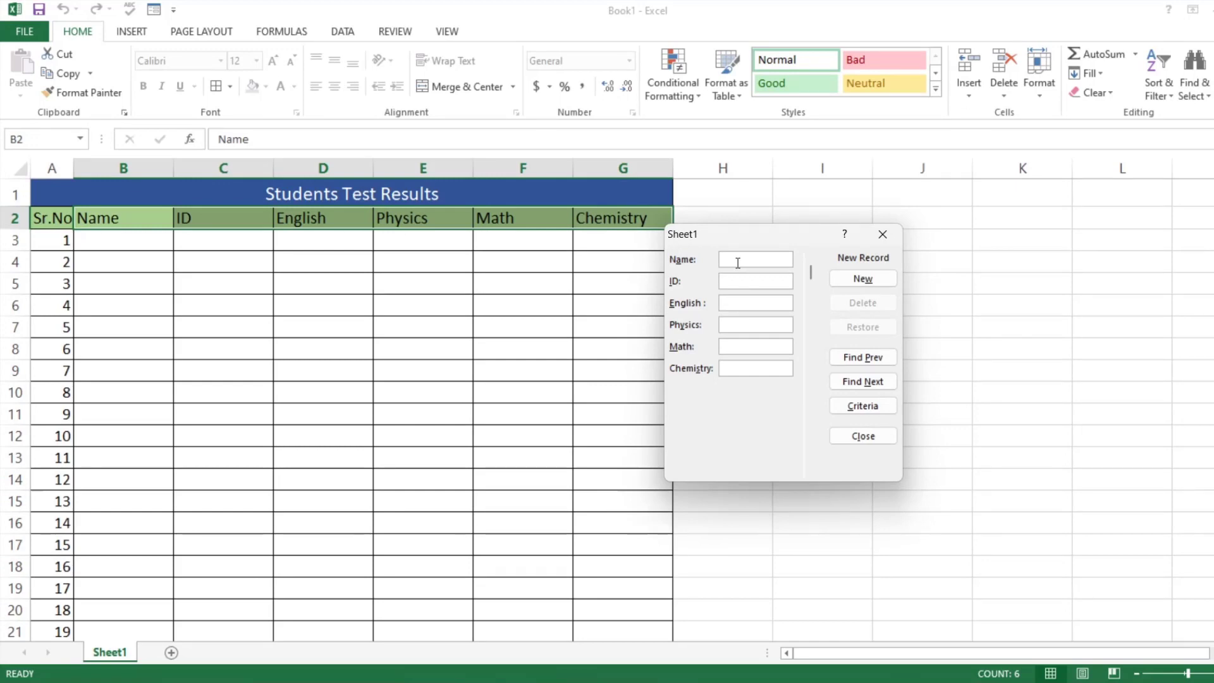
- Add the first record with the student's name and ID, English 89, Physics 78, Math 90 and Chemistry 91
type("John")
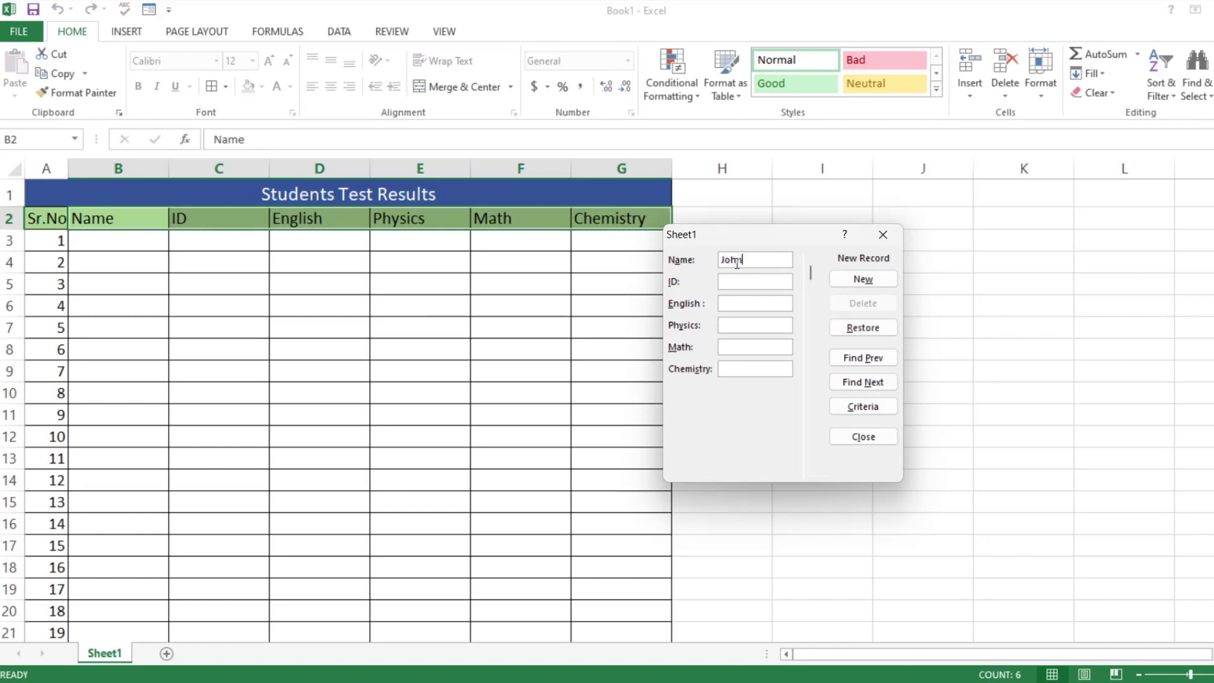
type("UE-001")
key("Tab")
type("89")
type("78")
key("Tab")
type("90")
type("91")
key("Return")
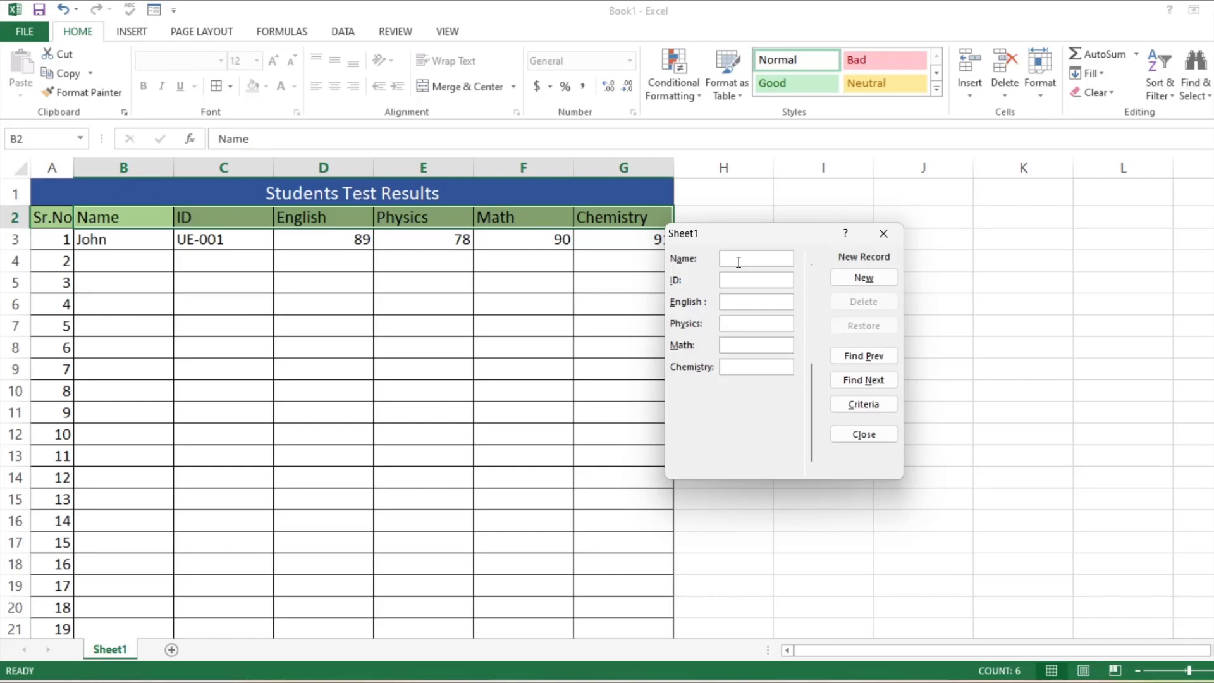
- Add the second record with the student's name and ID, English 87, Physics 97, Math 99 and Chemistry 79
type("Rose")
key("Tab")
type("UE")
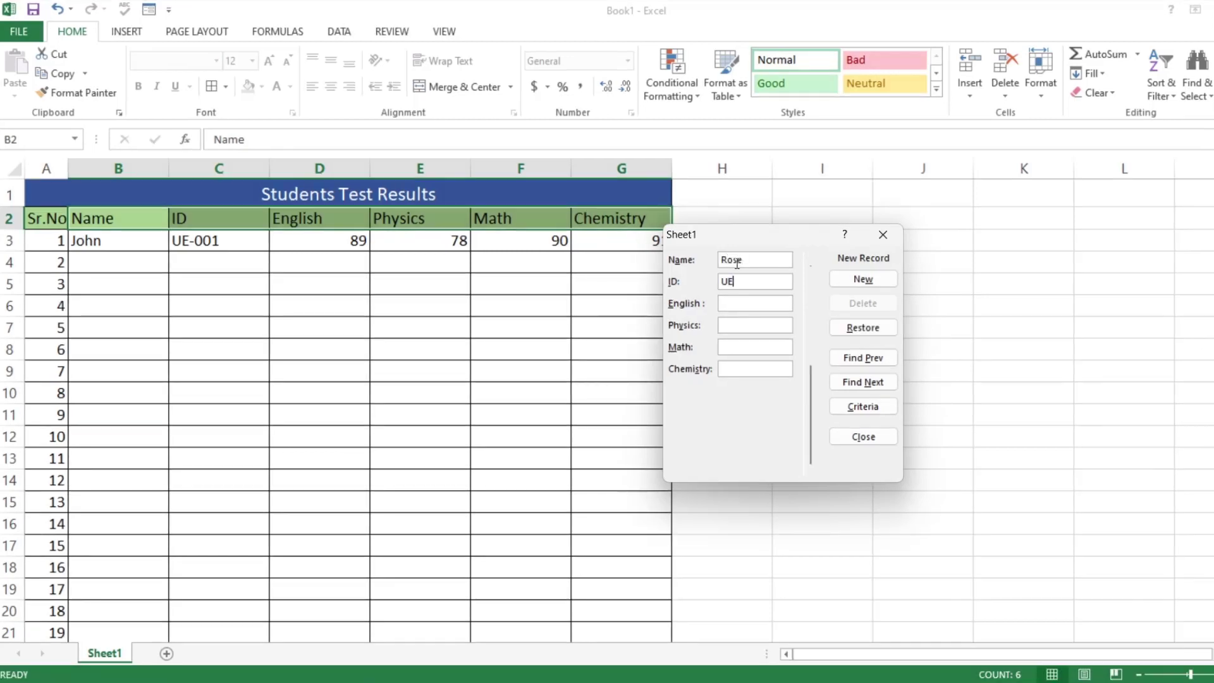
type("-002")
key("Tab")
type("8797")
key("Tab")
type("99")
key("Tab")
type("79")
key("Return")
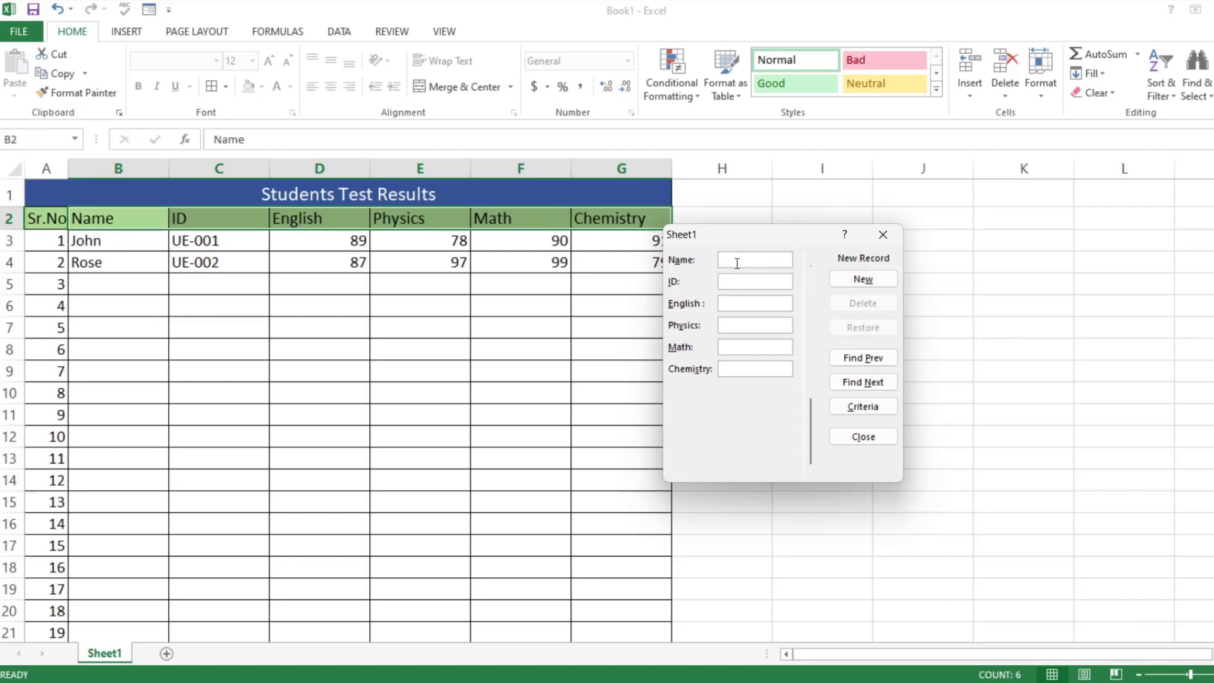
- Add the third record with the student's name and ID, English 97, Physics 92, Math 89 and Chemistry 75
type("Emma")
key("Tab")
type("UE-003")
key("Tab")
type("9")
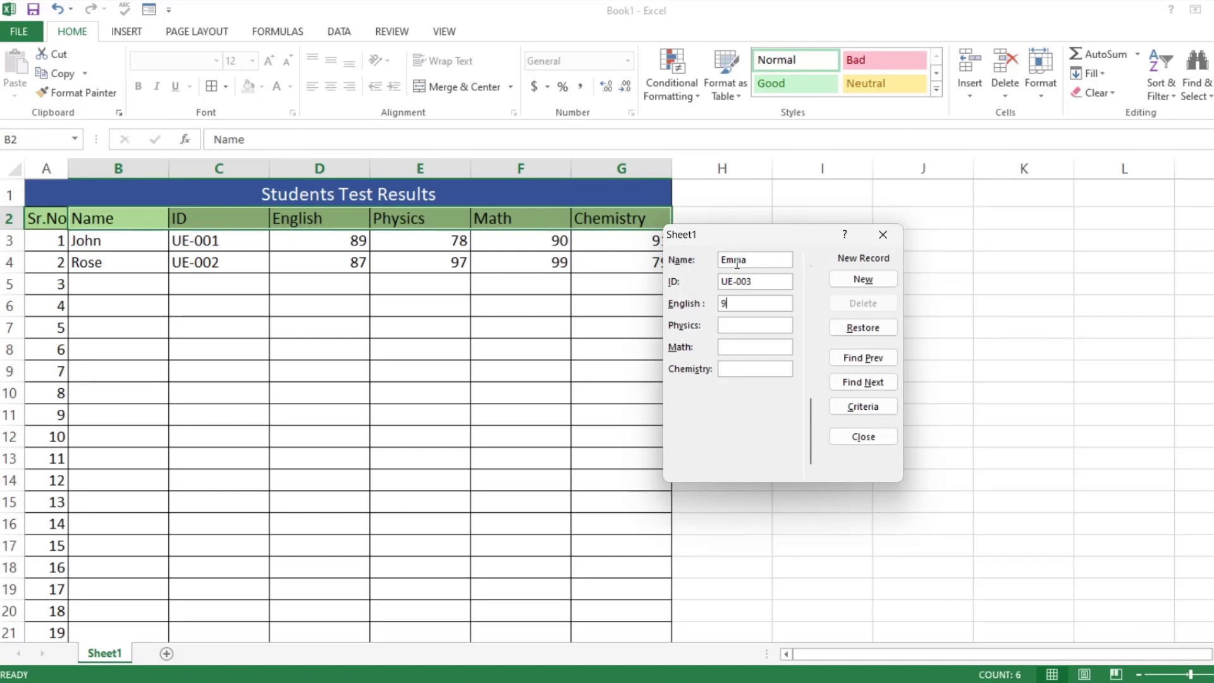
type("7")
key("Tab")
type("92")
key("Tab")
type("89")
key("Tab")
type("75")
key("Return")
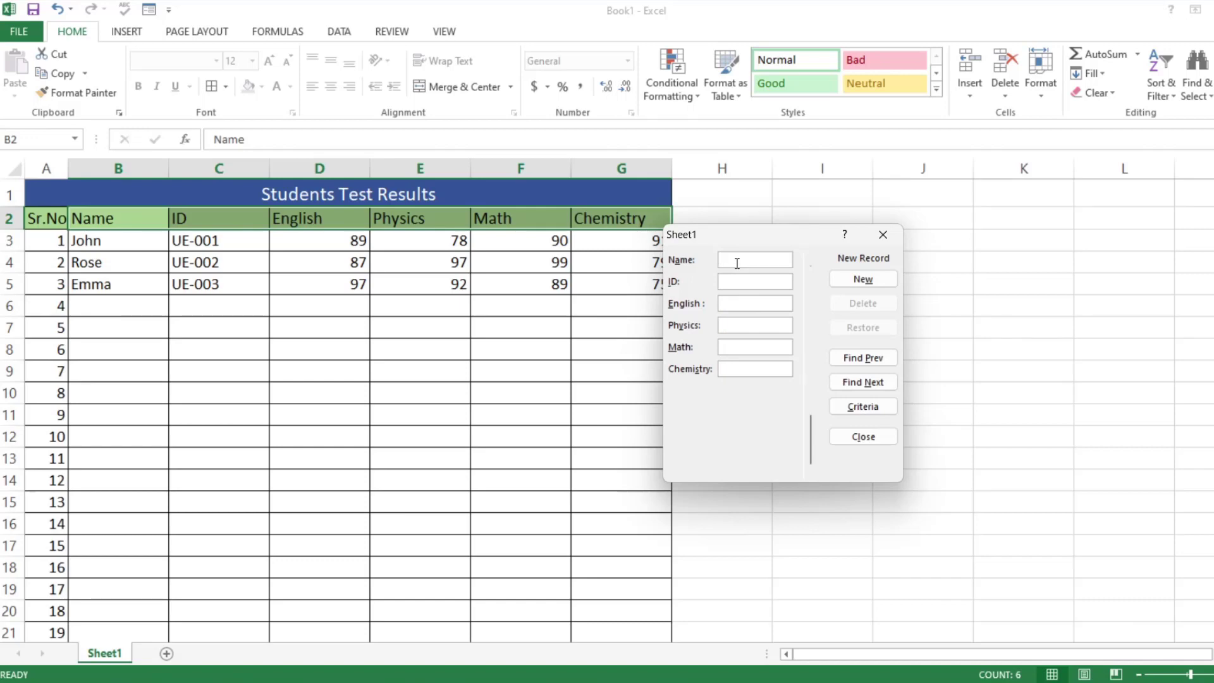
- Go back to the second record in the data form and permanently delete it
left_click(892, 359)
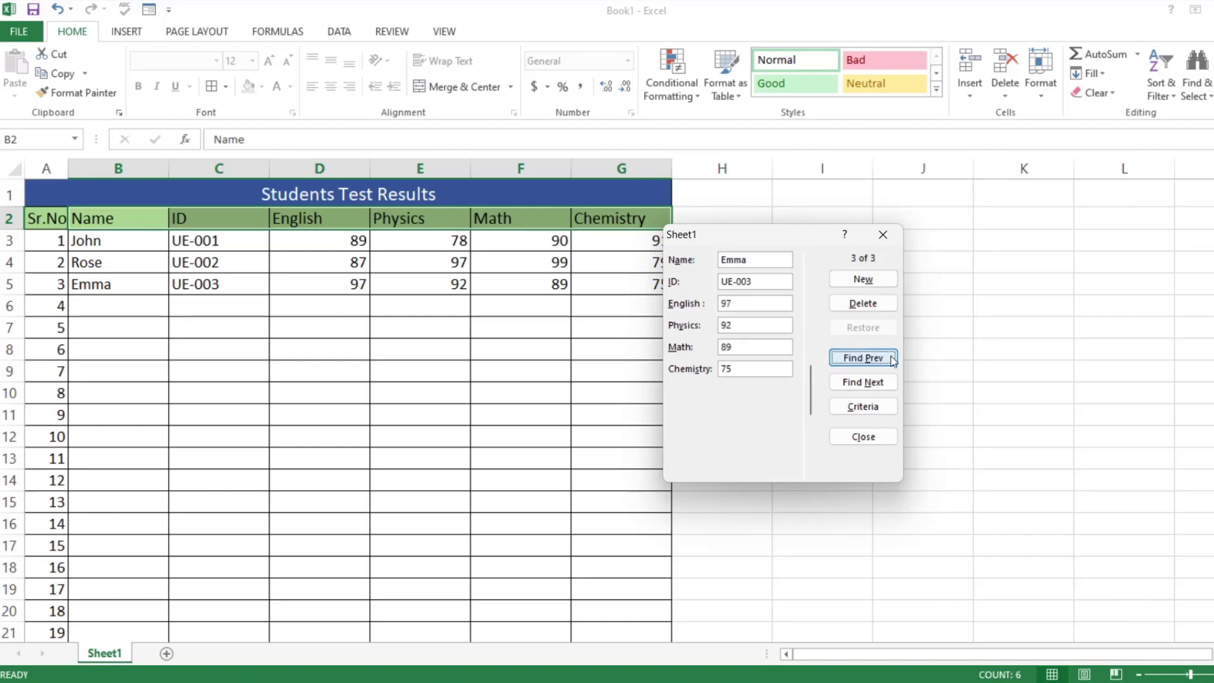
left_click(891, 358)
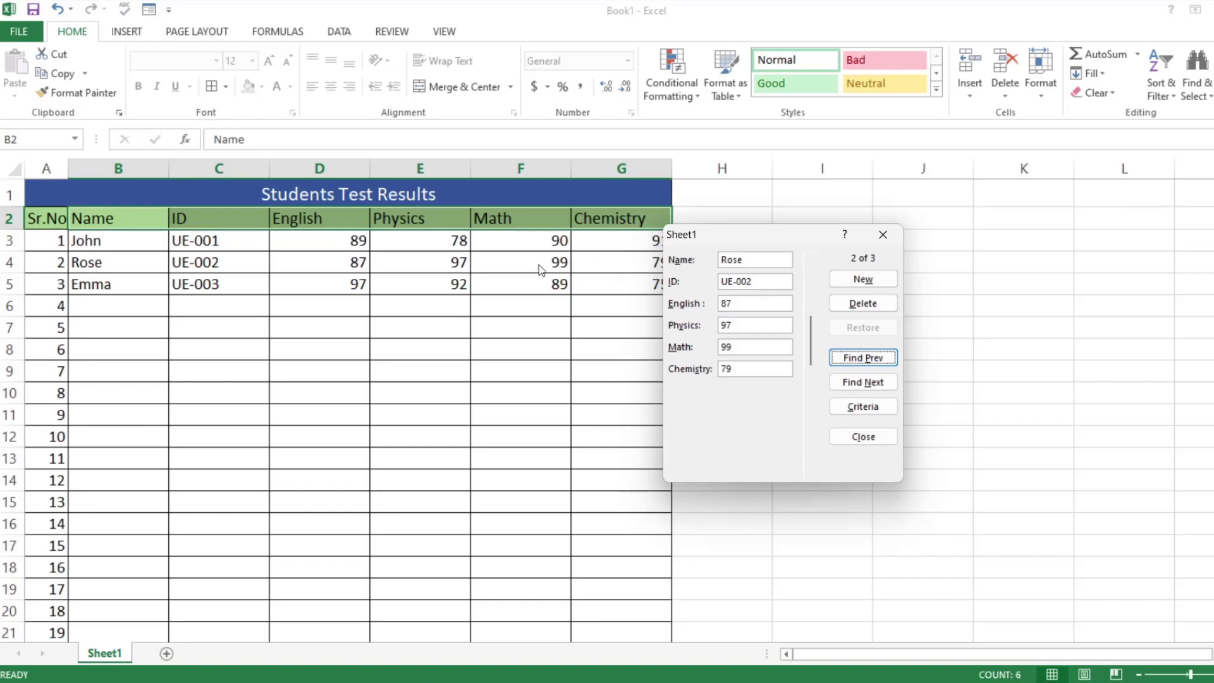
left_click_drag(739, 234, 755, 232)
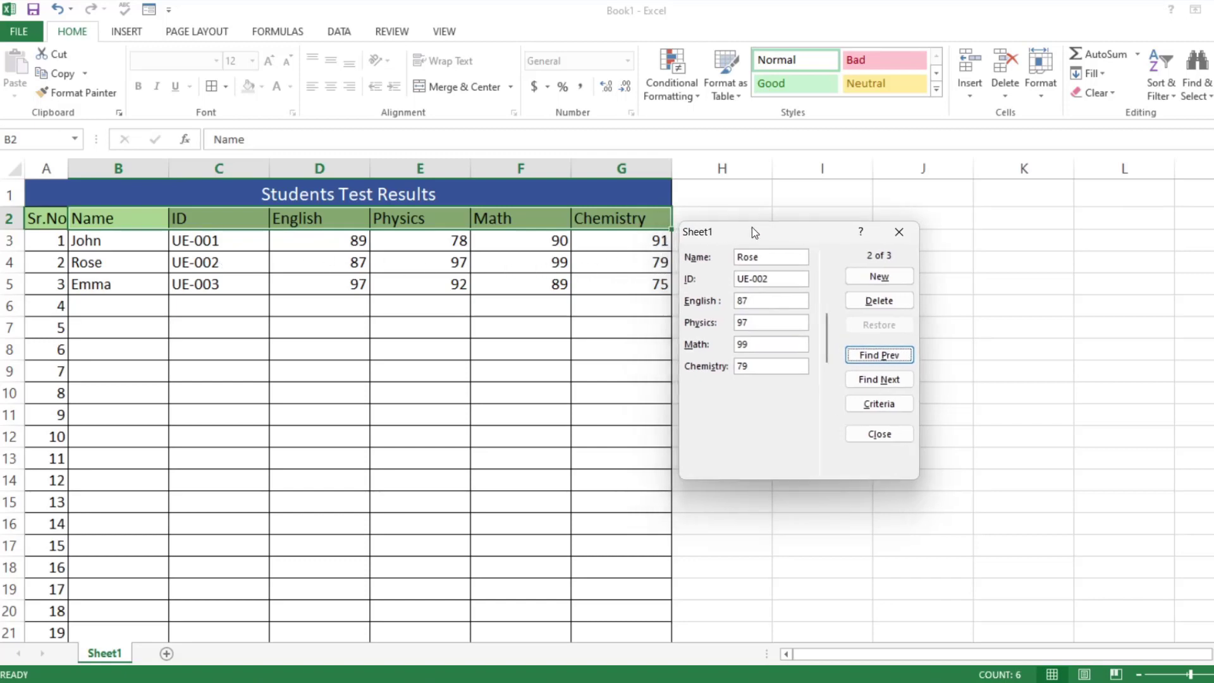
left_click(885, 302)
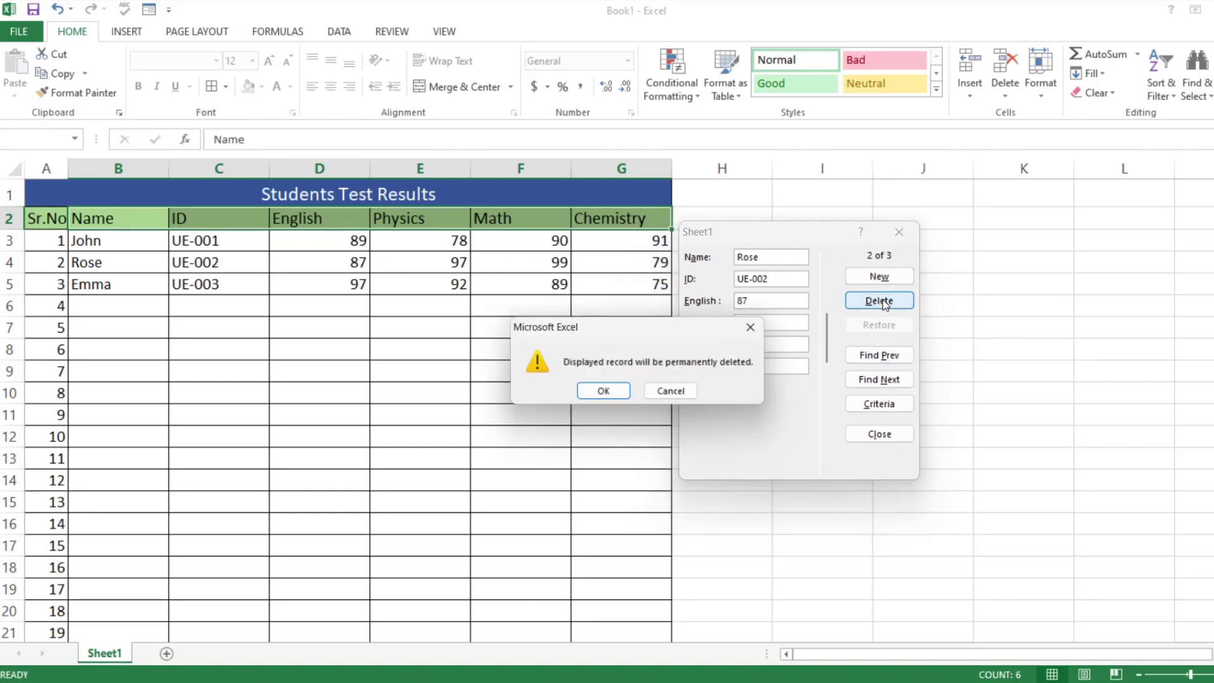
left_click(605, 394)
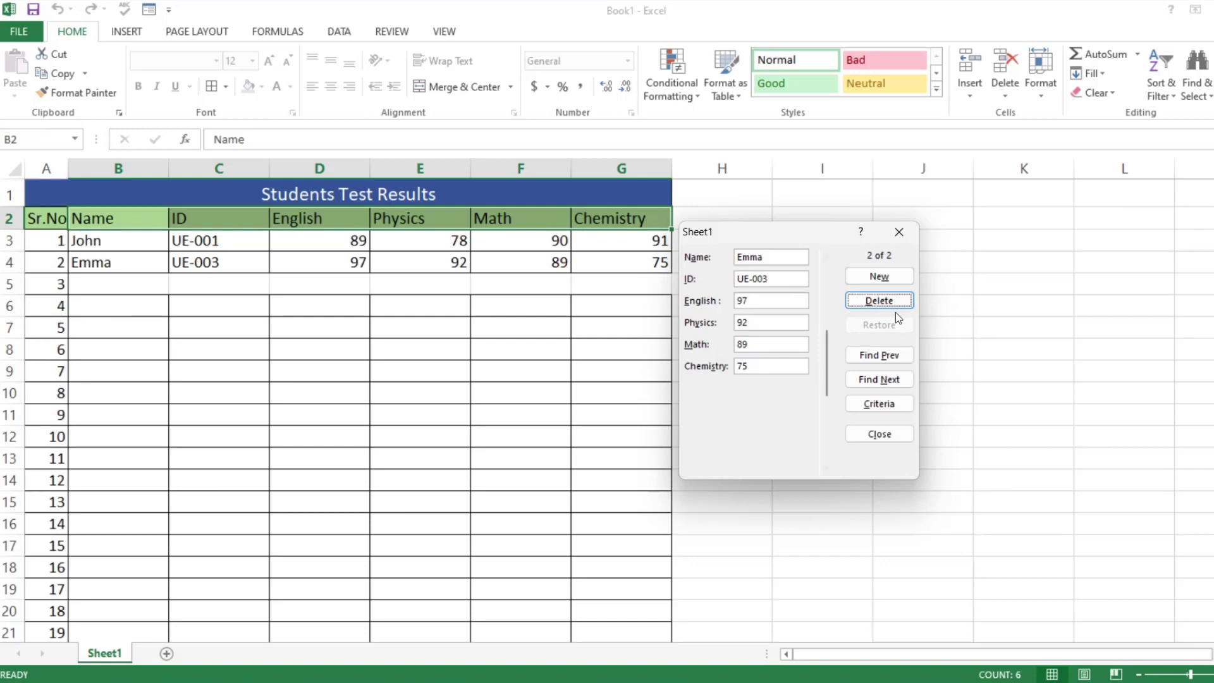
- Add a new record with the student's name and ID, English 87, Physics 77, Math 91 and Chemistry 90, and close the form
left_click(862, 281)
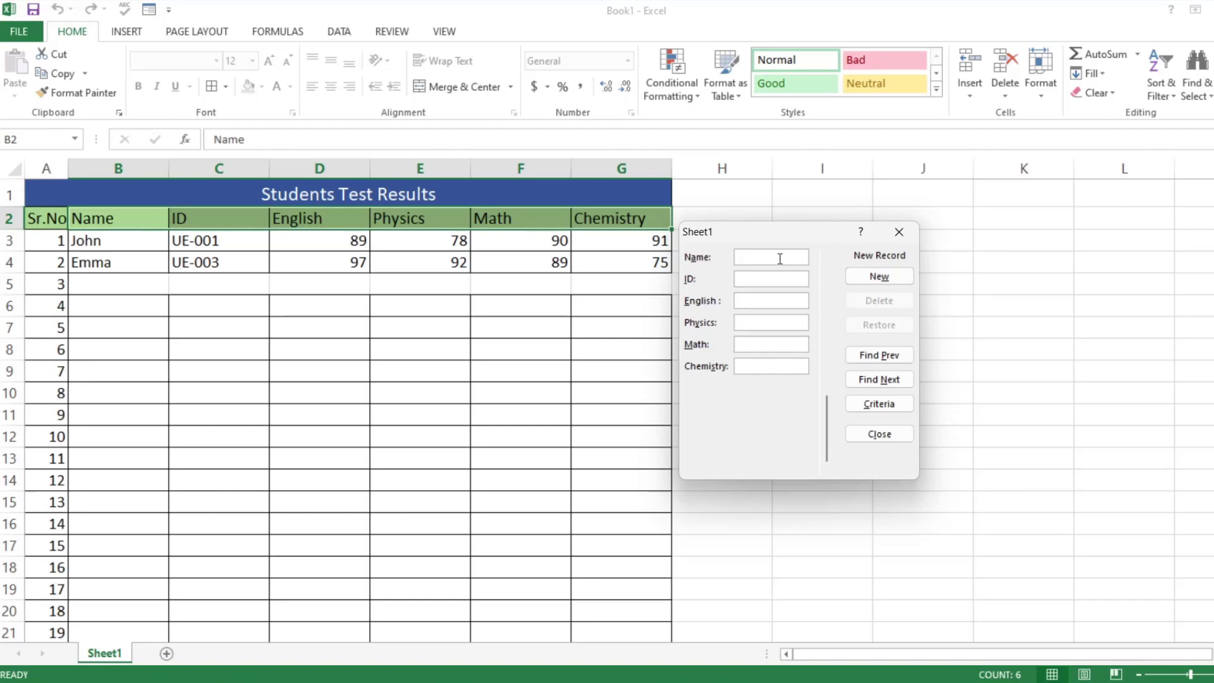
type("Eva")
key("Tab")
type("UE-004")
key("Tab")
type("87")
key("Tab")
type("77")
key("Tab")
type("91")
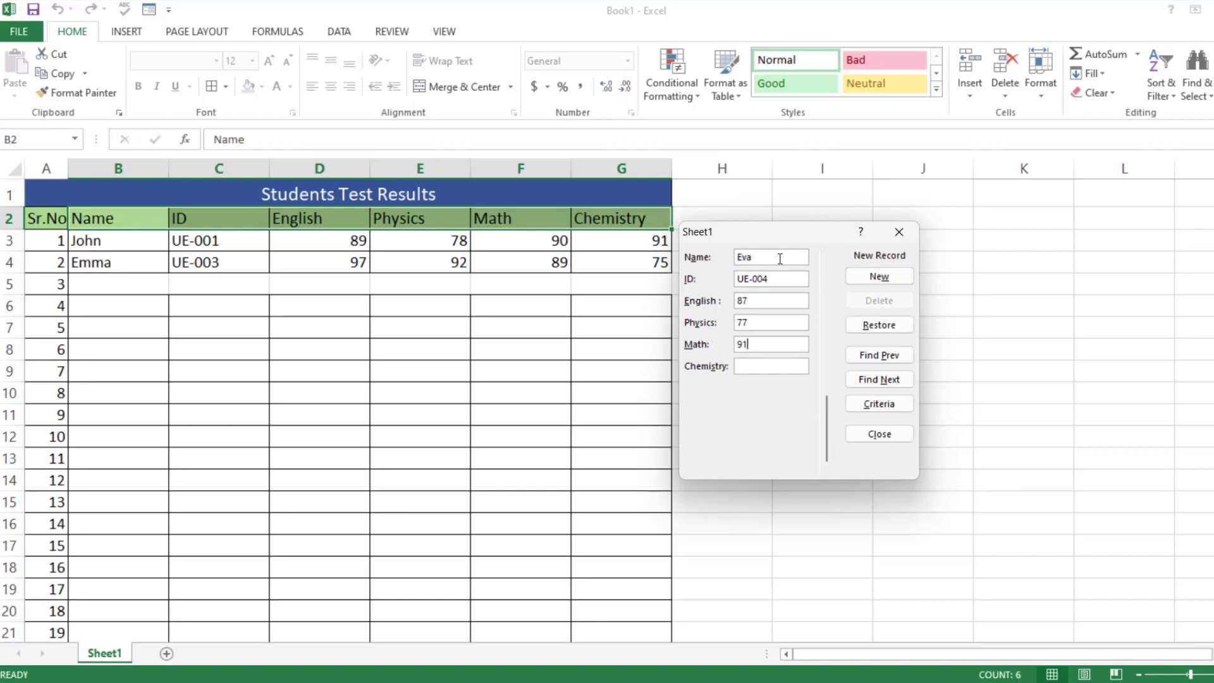
key("Tab")
type("90")
key("Return")
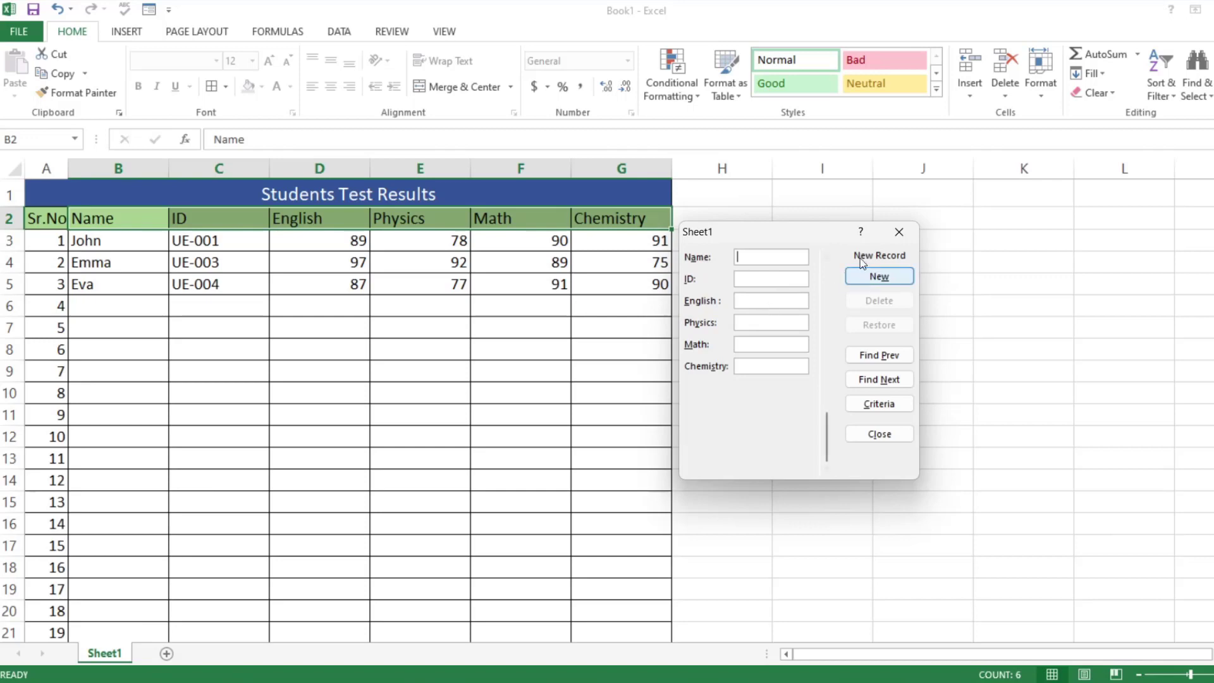
left_click(898, 233)
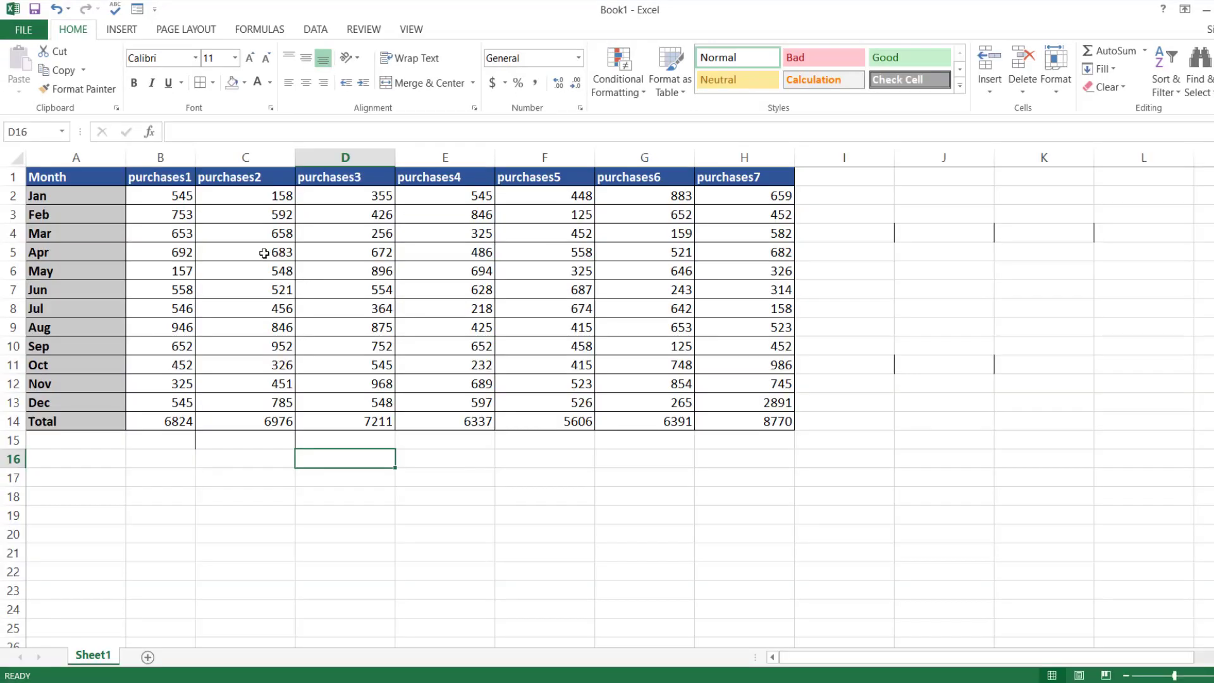
- Try moving the range C5:E9 of the purchases table to D17:F21, and undo the move
left_click_drag(263, 253, 543, 553)
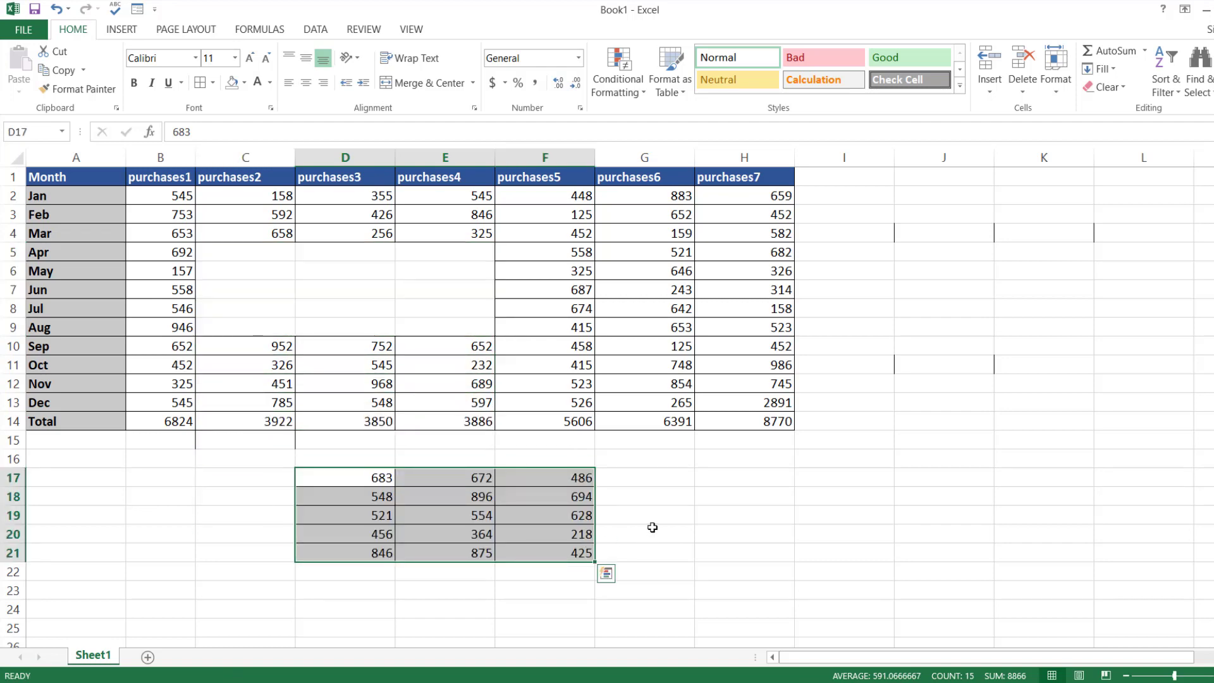
key("ctrl+z")
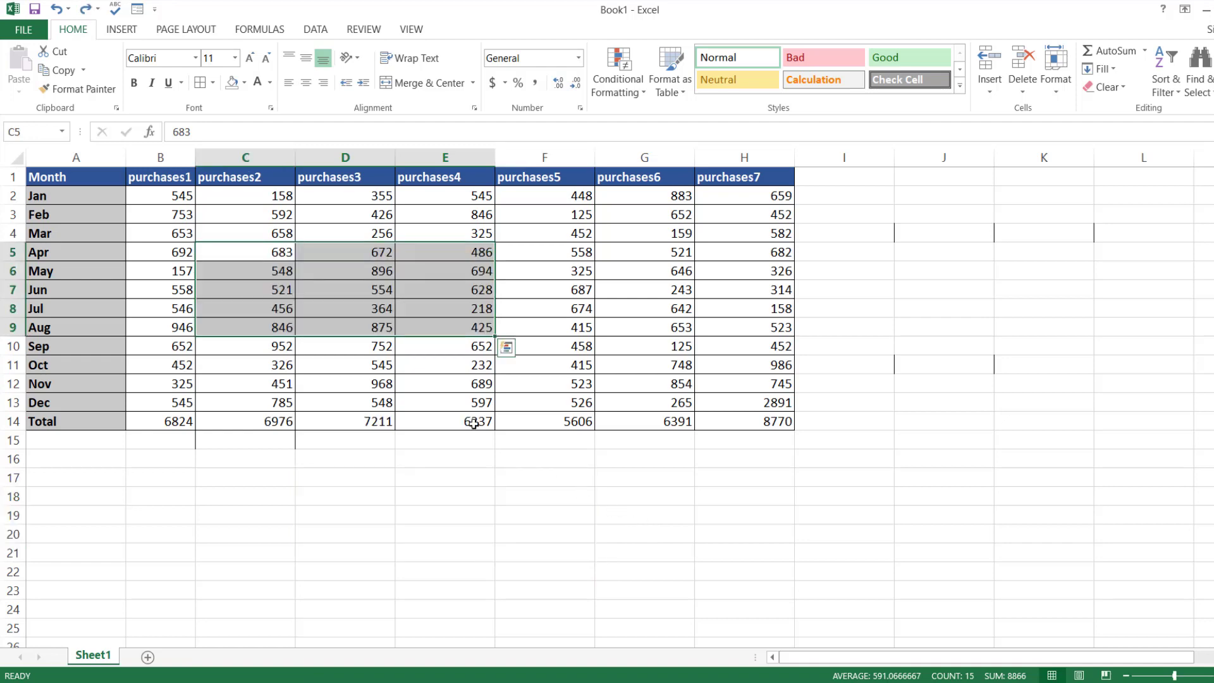
- Try moving the entire purchases2 column C to column J, undo the move and select cell B18
left_click(224, 155)
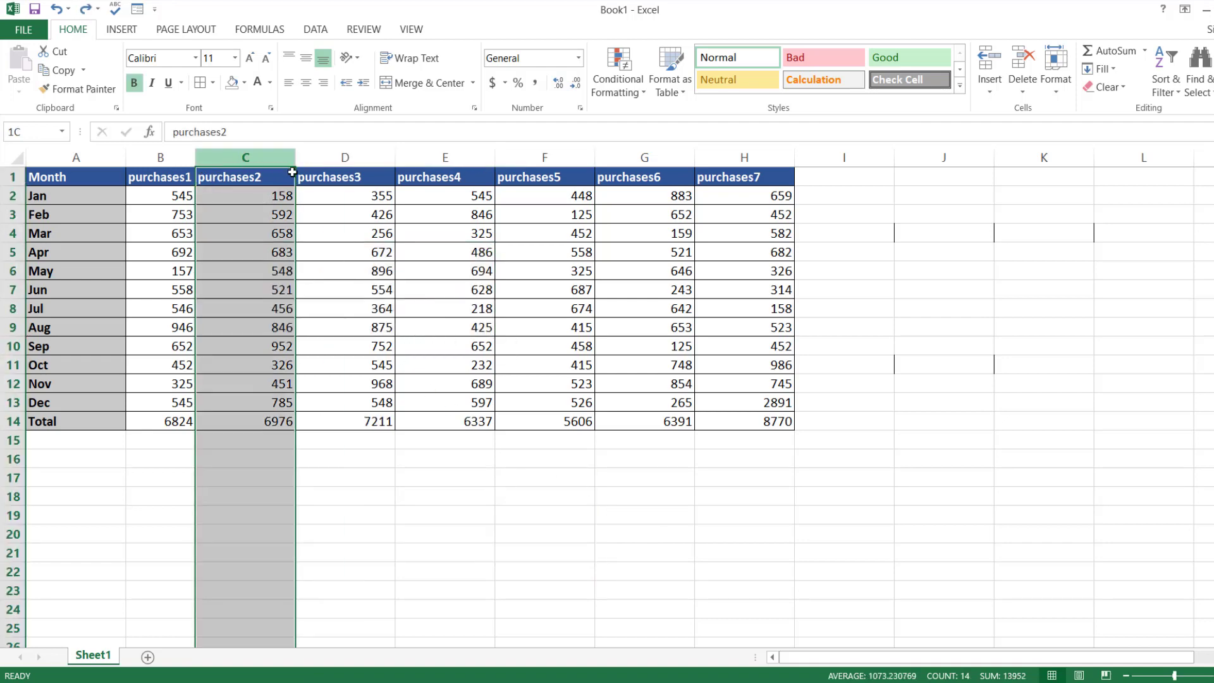
left_click_drag(297, 255, 898, 238)
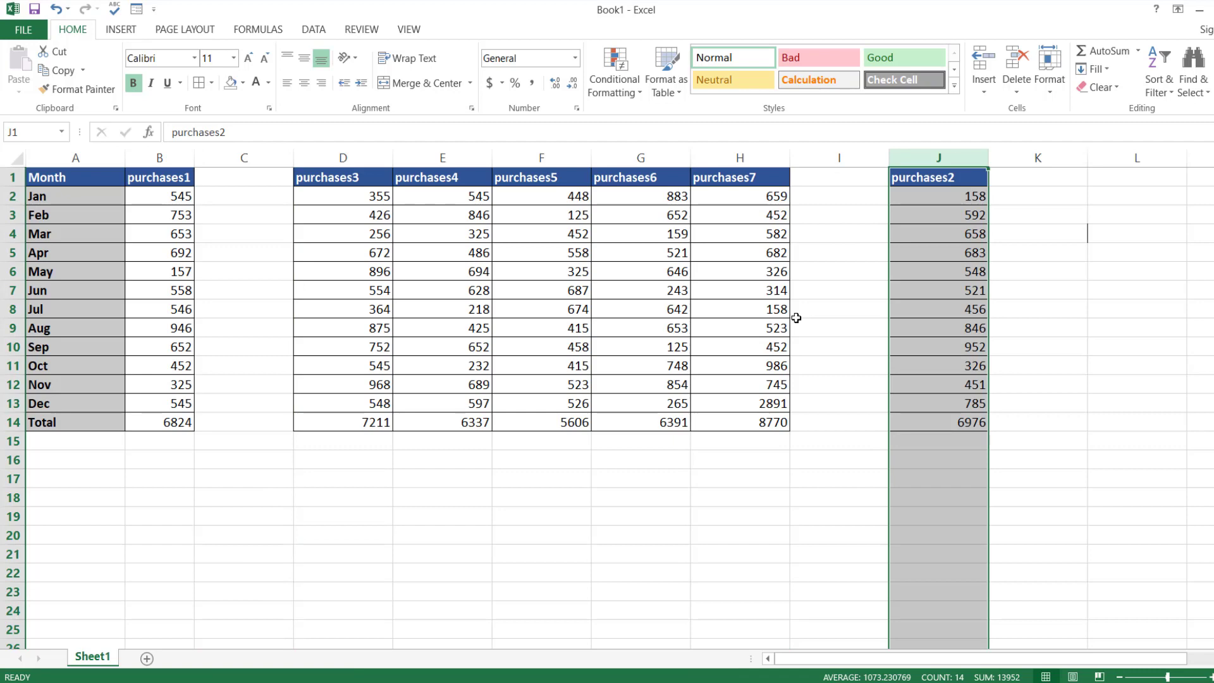
key("ctrl+z")
left_click(137, 494)
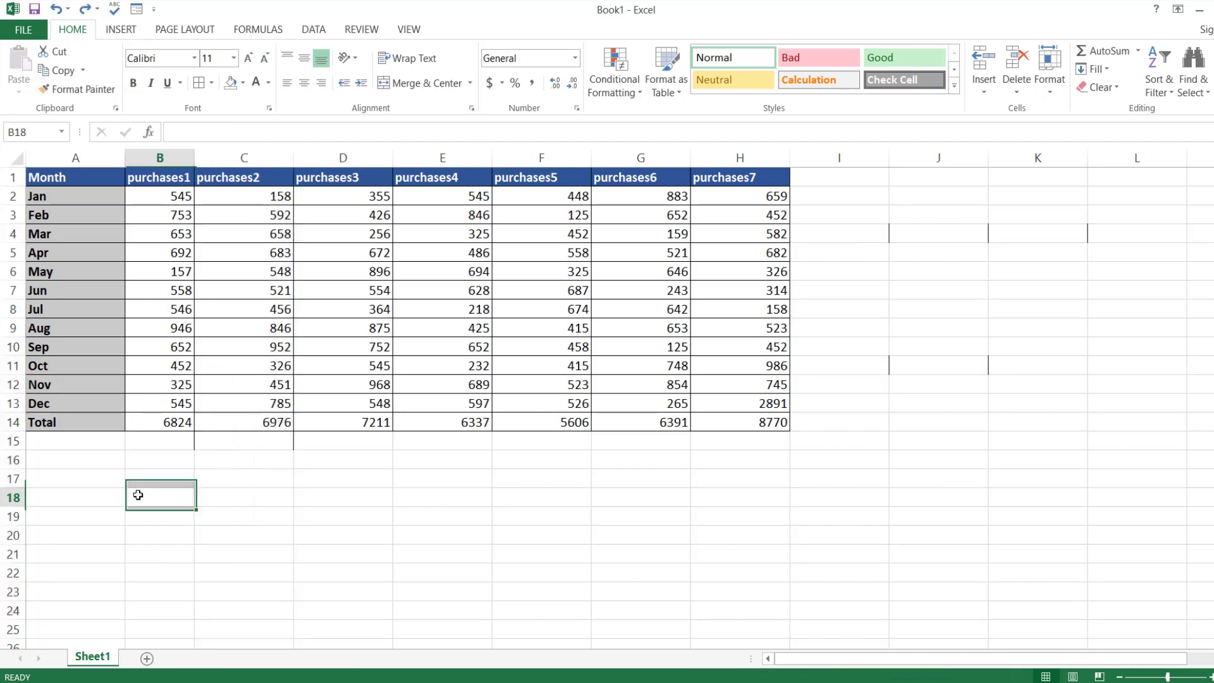
- Move the entire Apr row from row 5 to row 17, below the purchases table
left_click(13, 253)
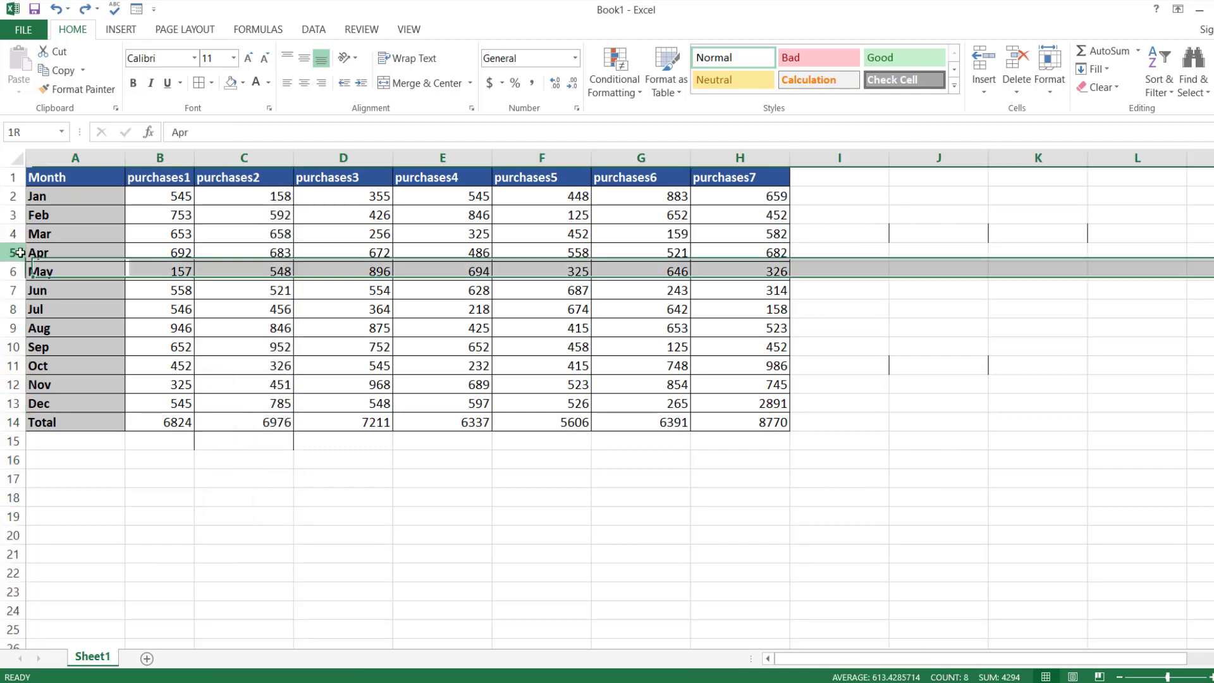
left_click_drag(158, 261, 181, 478)
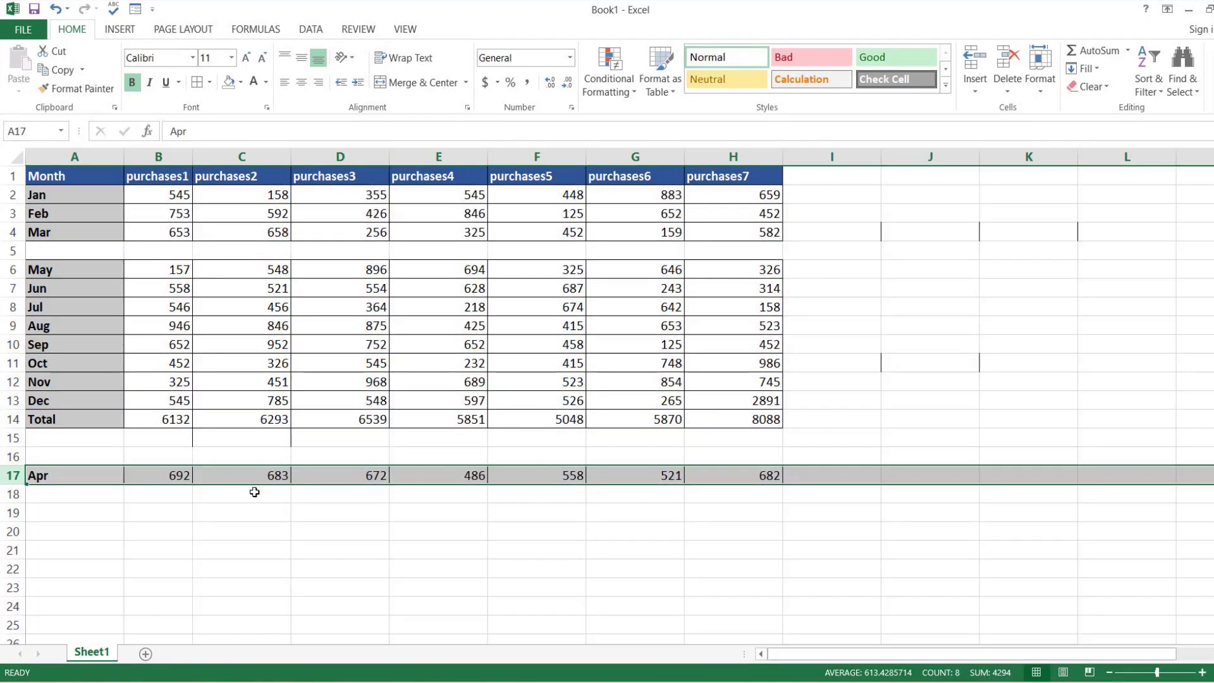